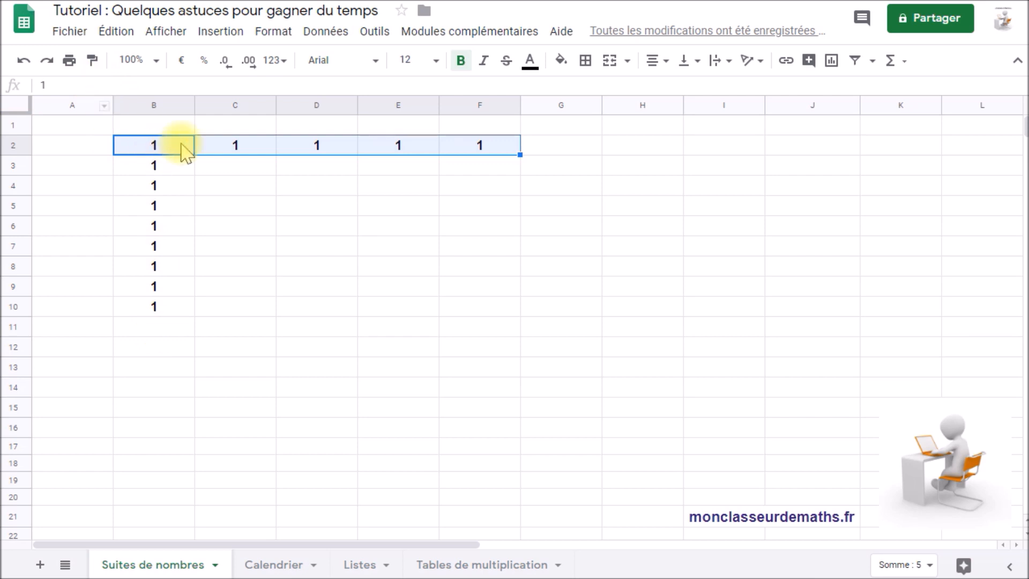
# Undo the two fills of 1s, and extend a series starting 1, 2 in B2:B3 down to 13 in B14.
pyautogui.click(22, 62)
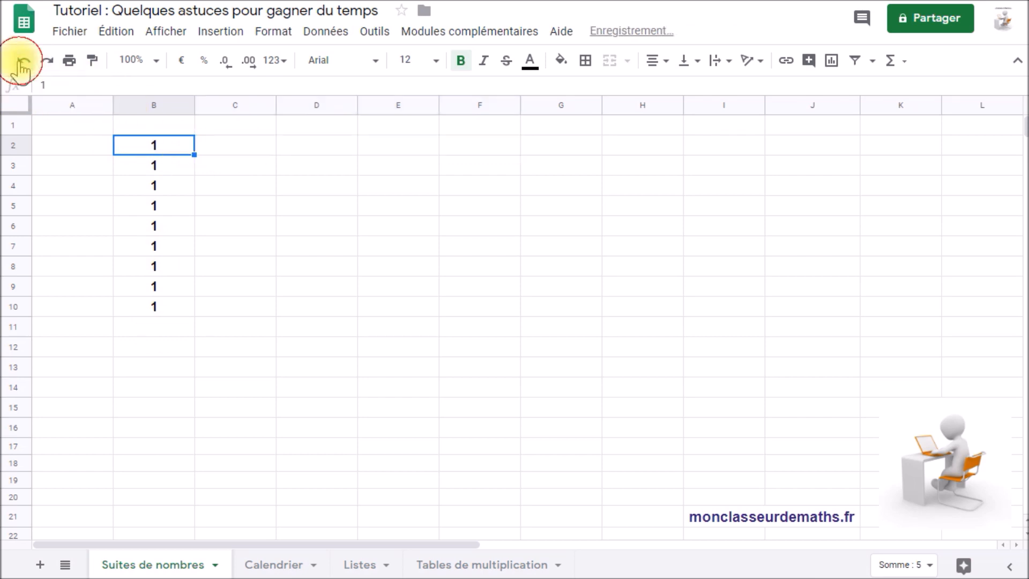
pyautogui.click(22, 61)
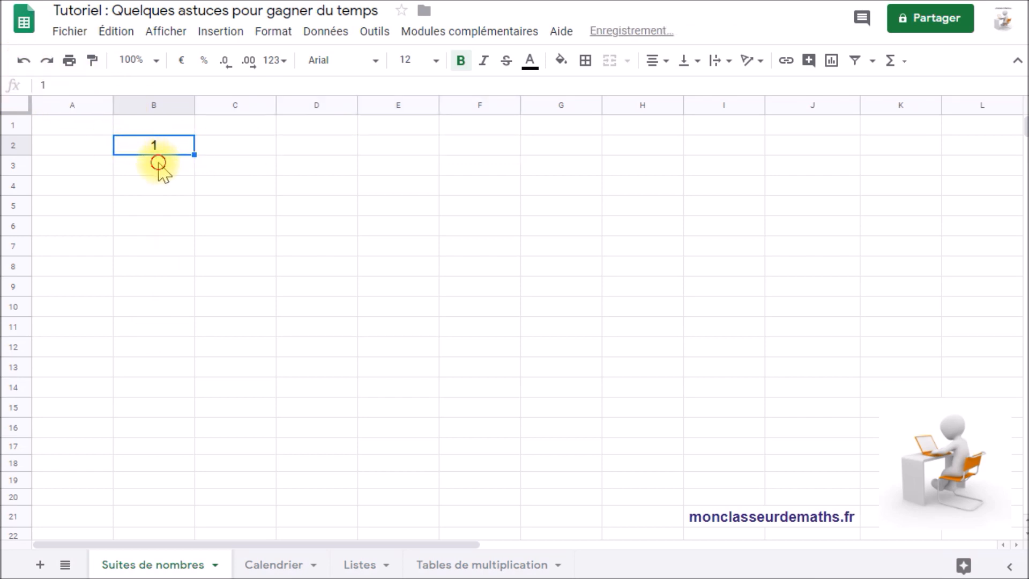
pyautogui.press('Down')
pyautogui.write('2')
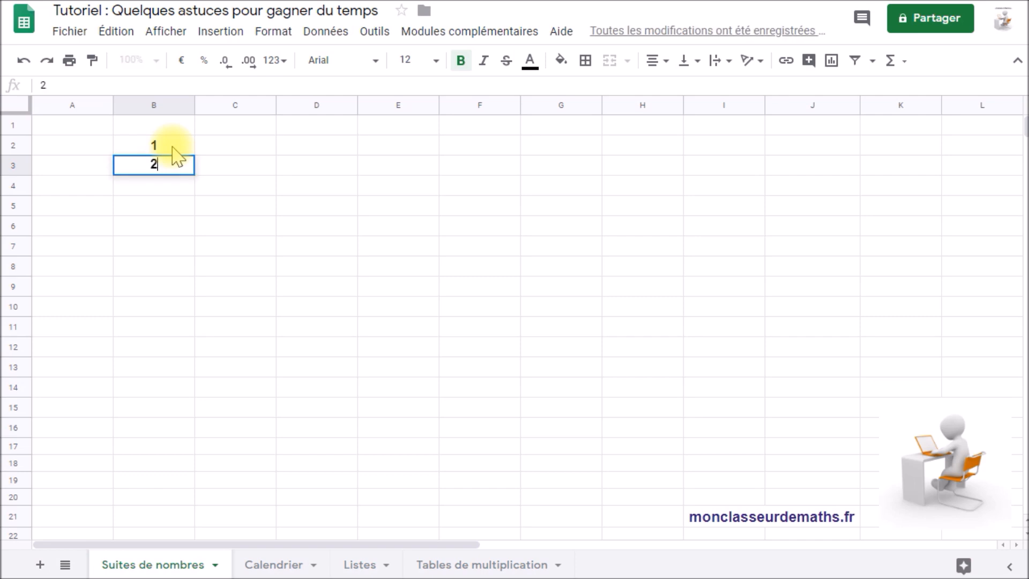
pyautogui.moveTo(178, 154); pyautogui.dragTo(174, 174)
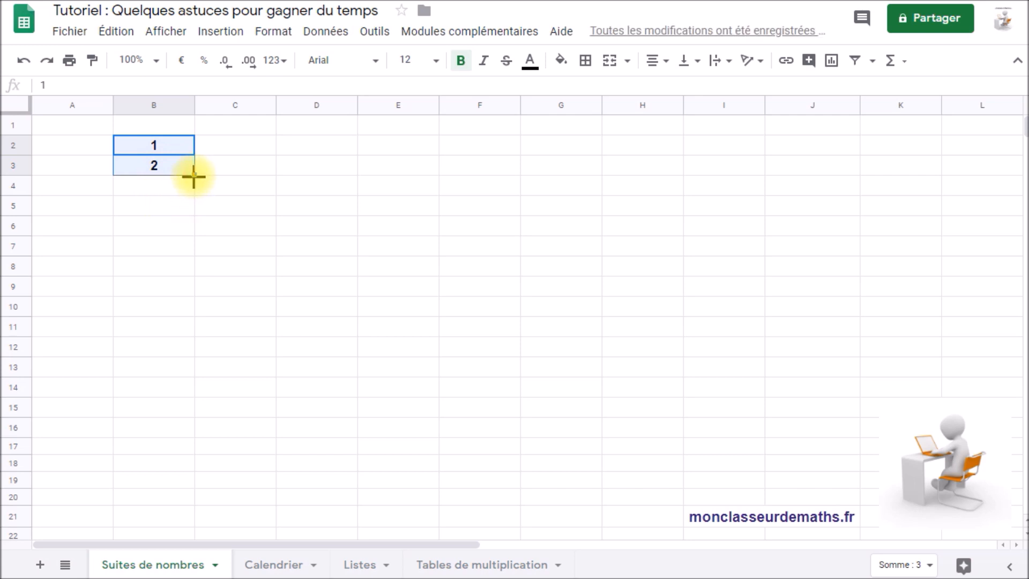
pyautogui.moveTo(192, 183); pyautogui.dragTo(181, 399)
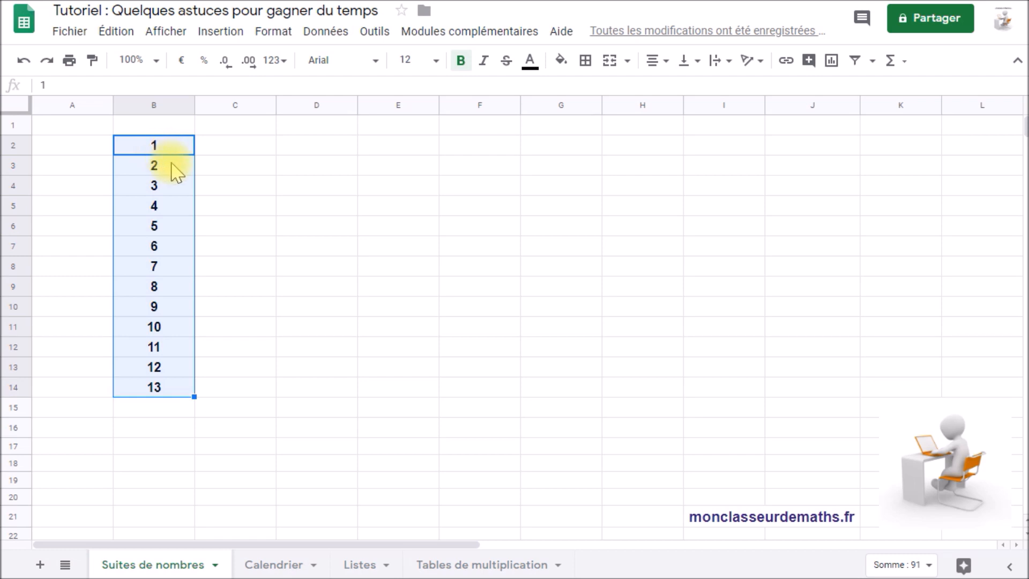
# Enter 3 in C2 and extend the odd-number series from B2:C2 across to 15 in I2.
pyautogui.click(237, 153)
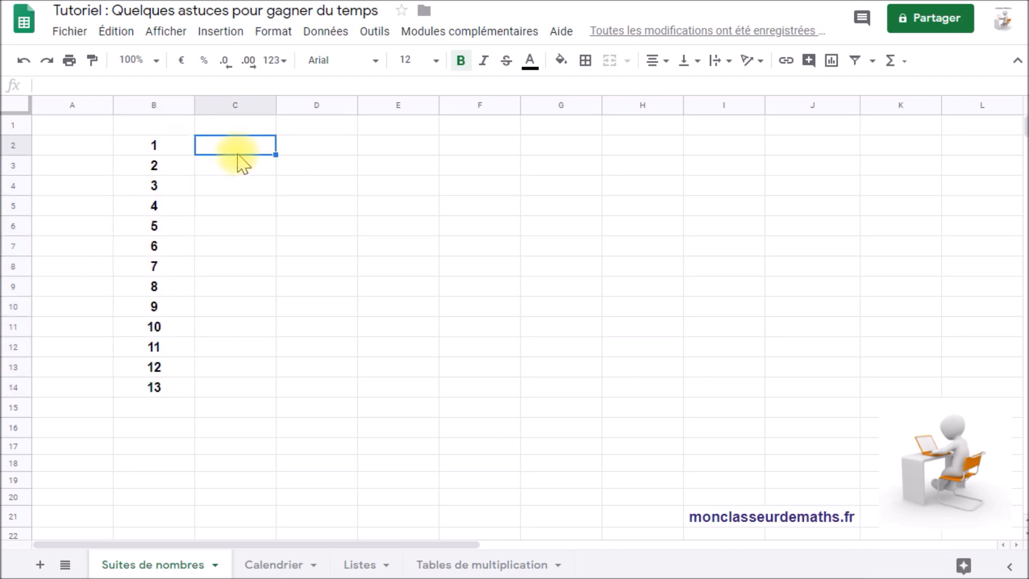
pyautogui.write('3')
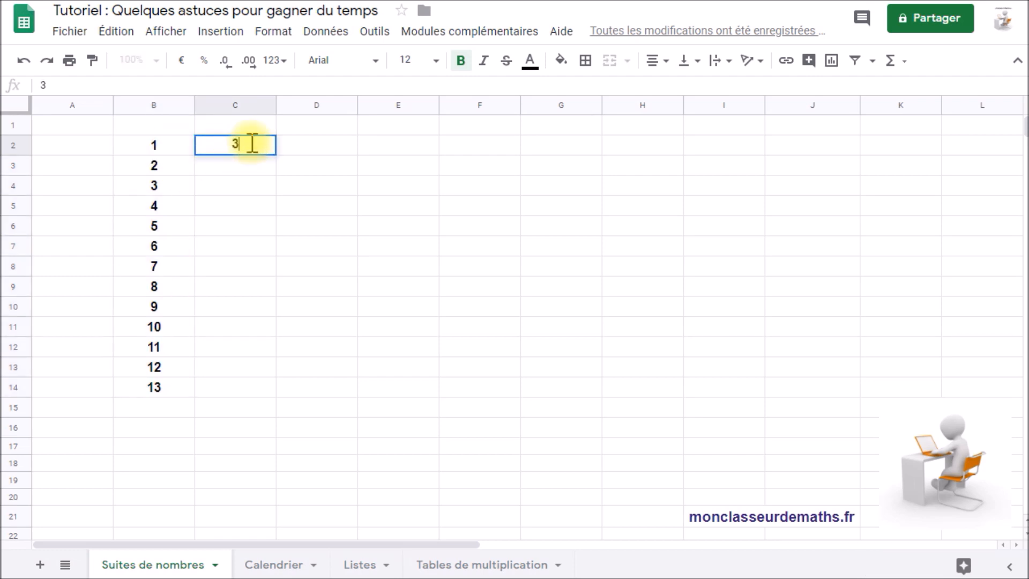
pyautogui.press('Return')
pyautogui.moveTo(156, 145); pyautogui.dragTo(207, 154)
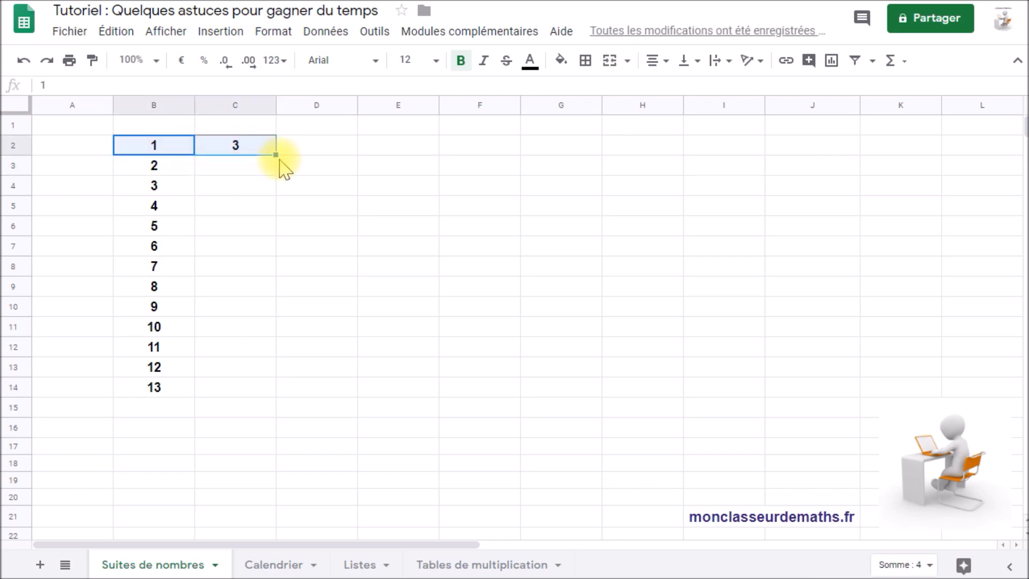
pyautogui.moveTo(274, 155); pyautogui.dragTo(727, 158)
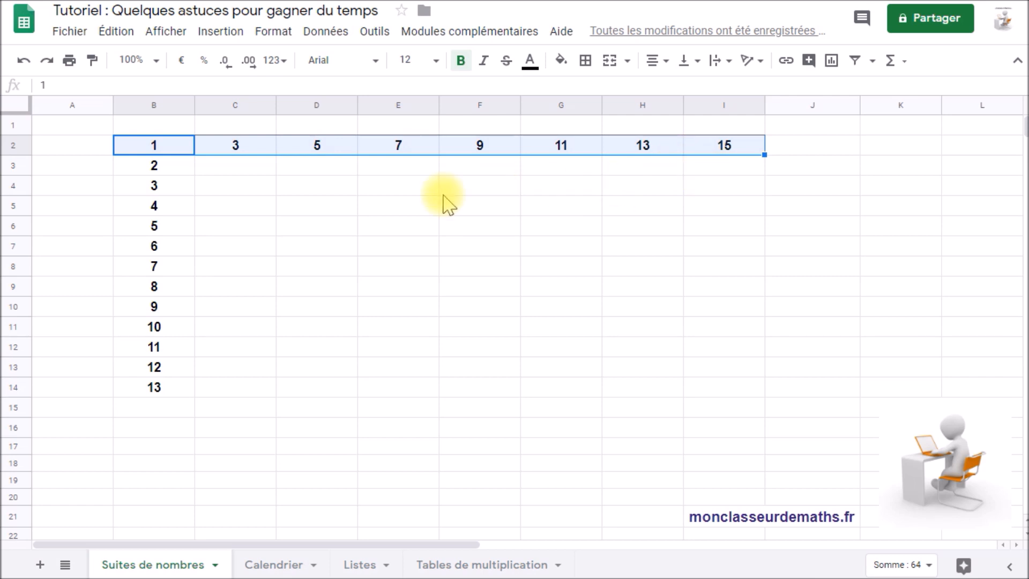
# Enter 10 in D3 and extend the series of multiples of 5 from D2:D3 down to 55 in D12.
pyautogui.click(321, 188)
pyautogui.click(331, 152)
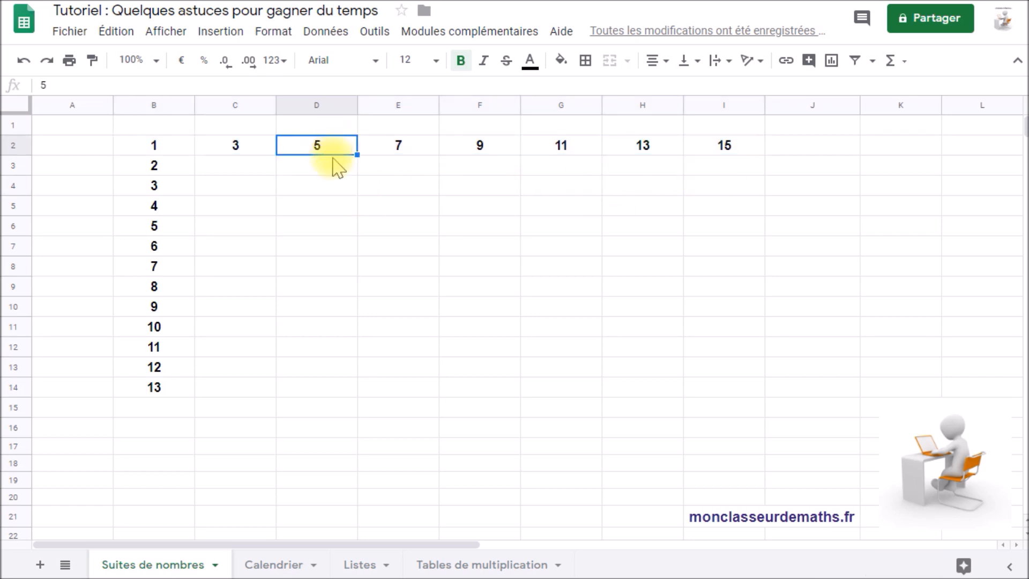
pyautogui.click(331, 169)
pyautogui.write('10')
pyautogui.click(338, 146)
pyautogui.moveTo(350, 146); pyautogui.dragTo(339, 345)
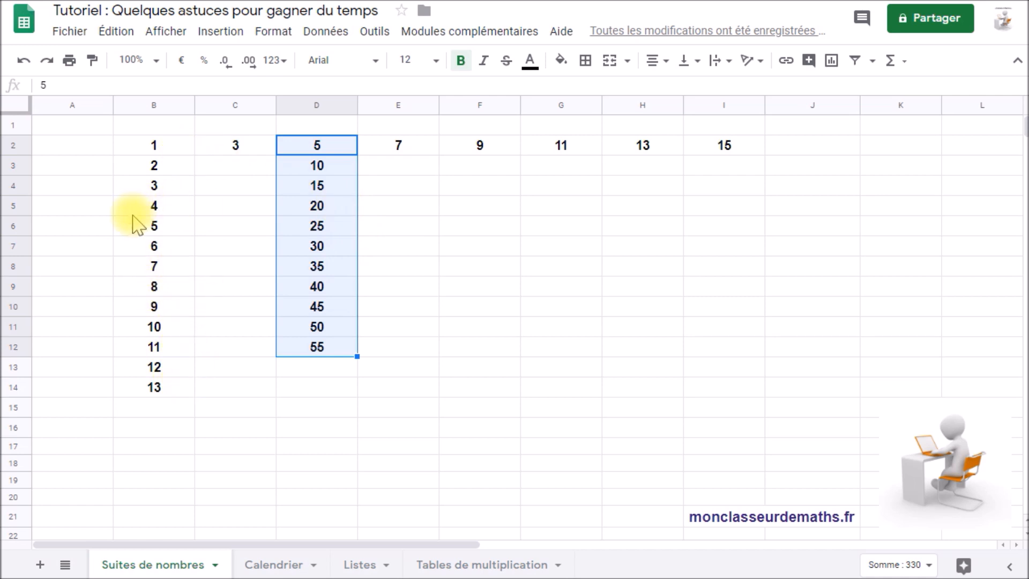
# On the Calendrier sheet, extend the weekdays from lundi in B2 down to B19 and across to dimanche in H2.
pyautogui.click(261, 565)
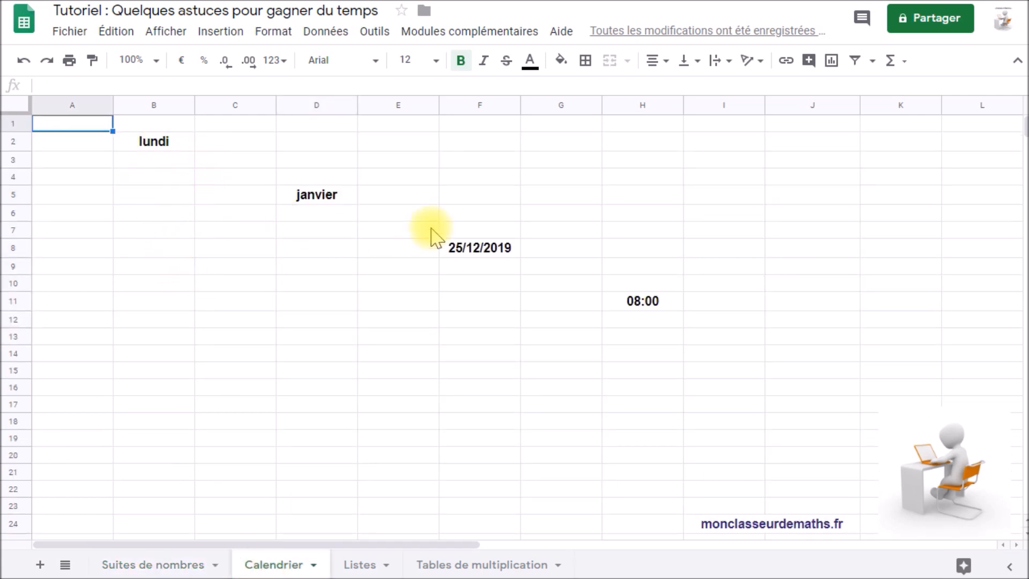
pyautogui.click(166, 151)
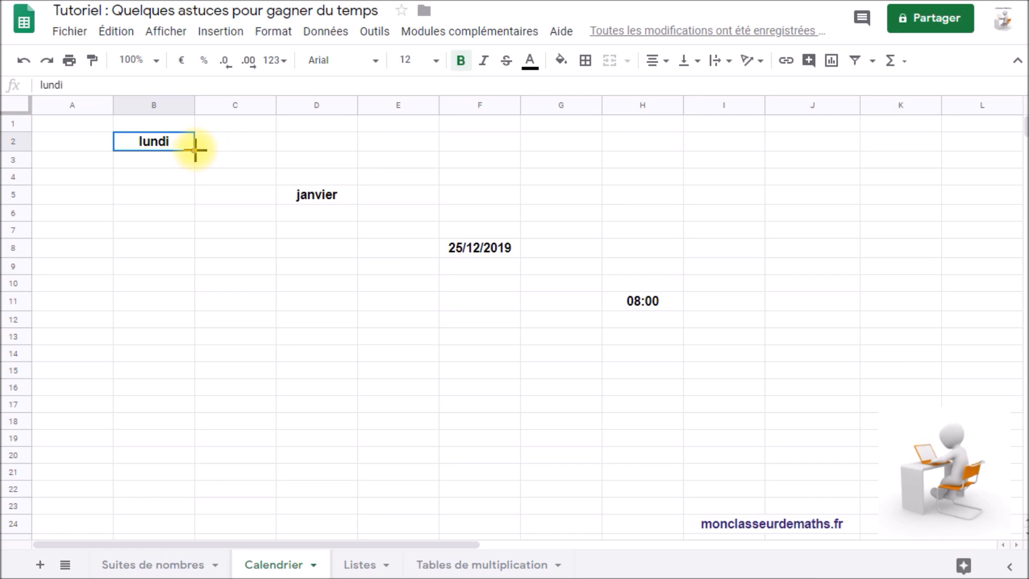
pyautogui.moveTo(195, 154); pyautogui.dragTo(203, 437)
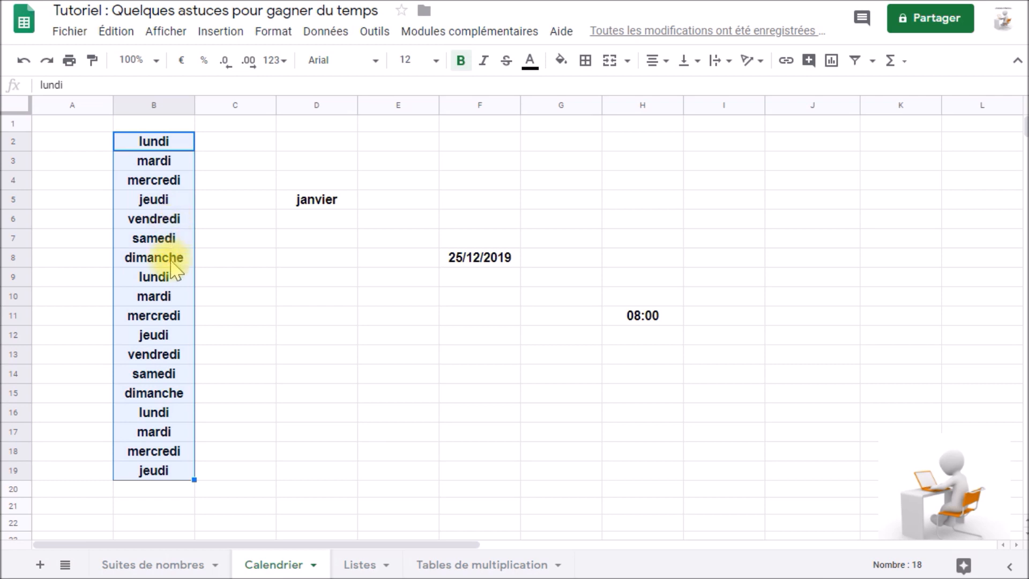
pyautogui.click(188, 146)
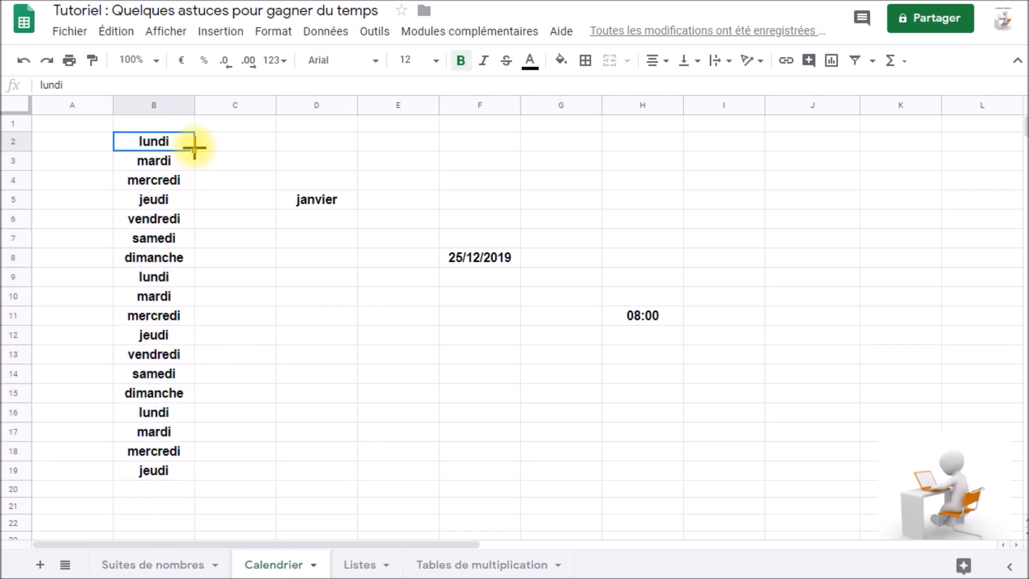
pyautogui.moveTo(194, 151); pyautogui.dragTo(650, 148)
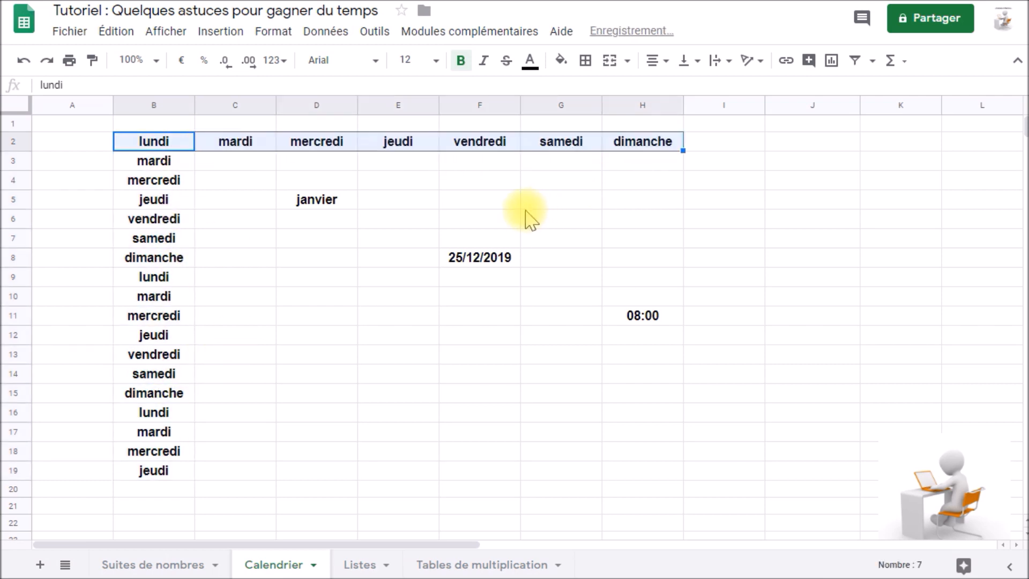
# Extend the months from janvier in D5 down to D19 and across to juin in I5.
pyautogui.click(337, 201)
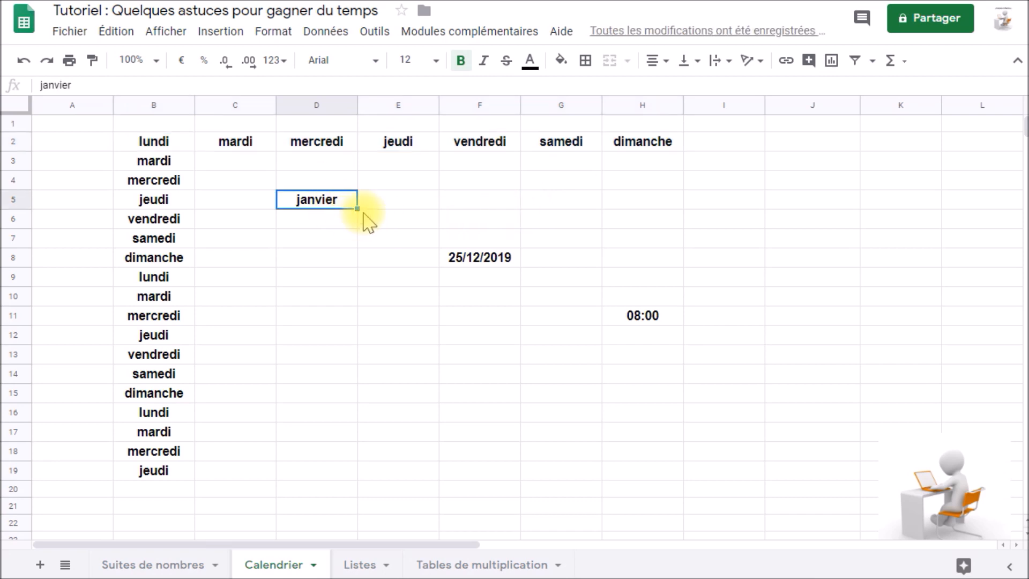
pyautogui.moveTo(356, 209); pyautogui.dragTo(350, 472)
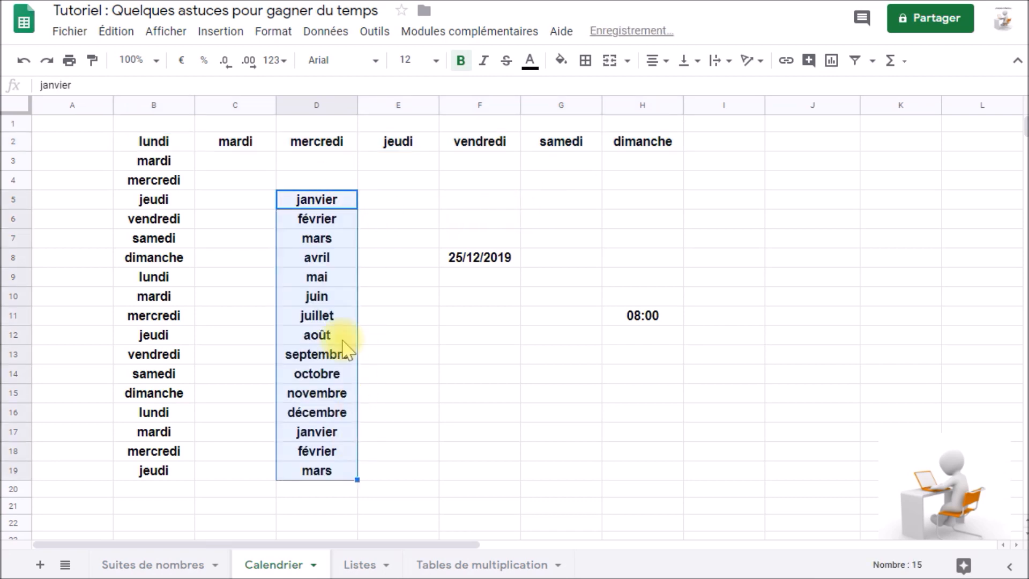
pyautogui.click(354, 202)
pyautogui.moveTo(357, 209); pyautogui.dragTo(684, 295)
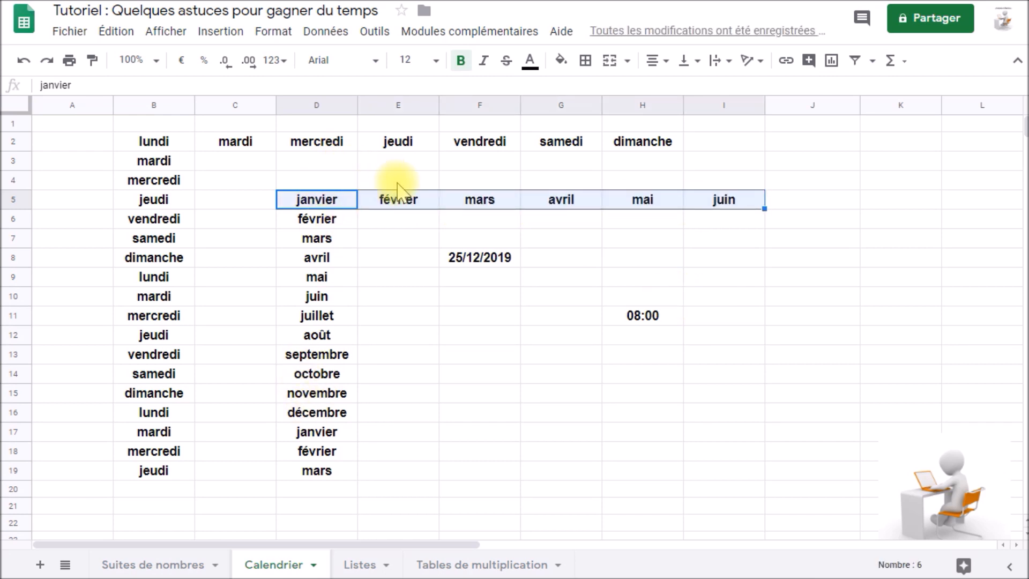
# Extend the daily dates from 25/12/2019 in F8 down to 6/1/2020 in F20 and across to 30/12/2019 in K8.
pyautogui.click(494, 260)
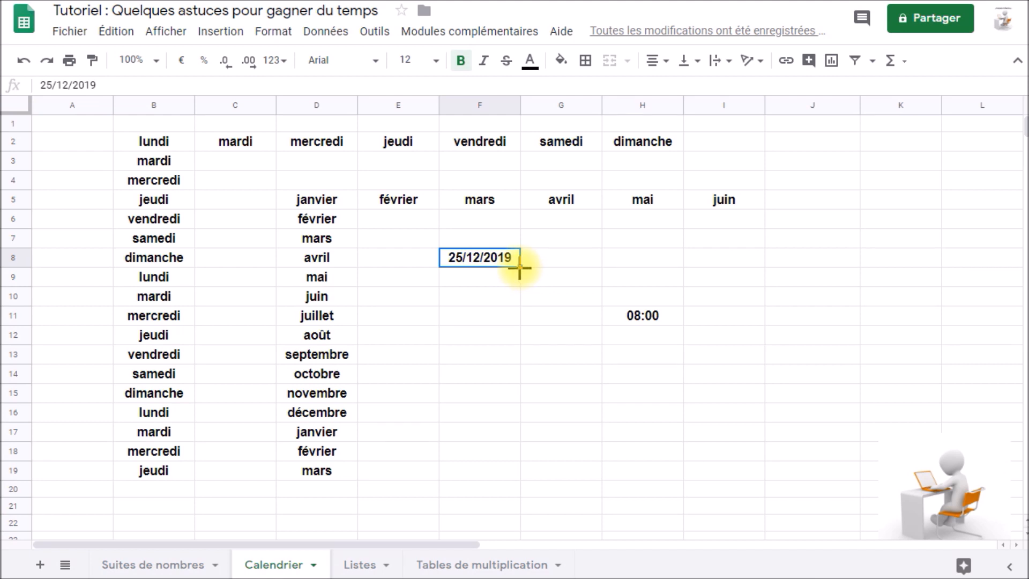
pyautogui.moveTo(519, 272); pyautogui.dragTo(501, 490)
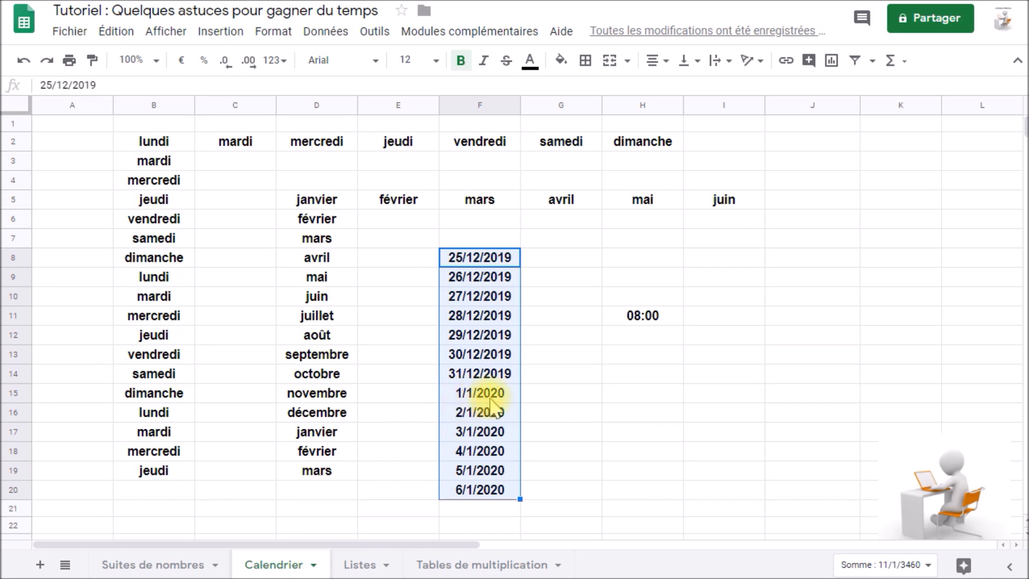
pyautogui.click(645, 316)
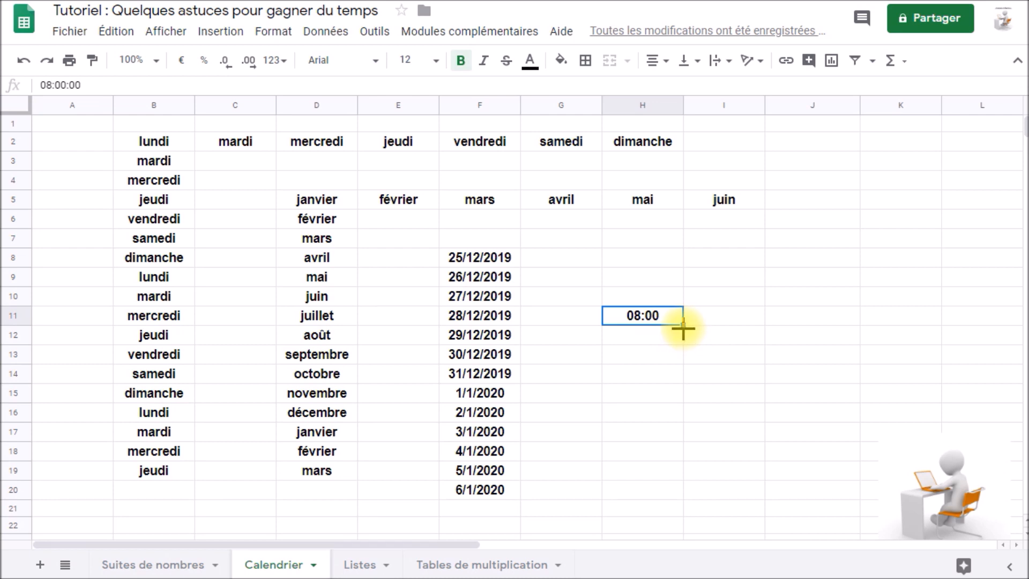
pyautogui.click(515, 264)
pyautogui.moveTo(522, 267); pyautogui.dragTo(901, 266)
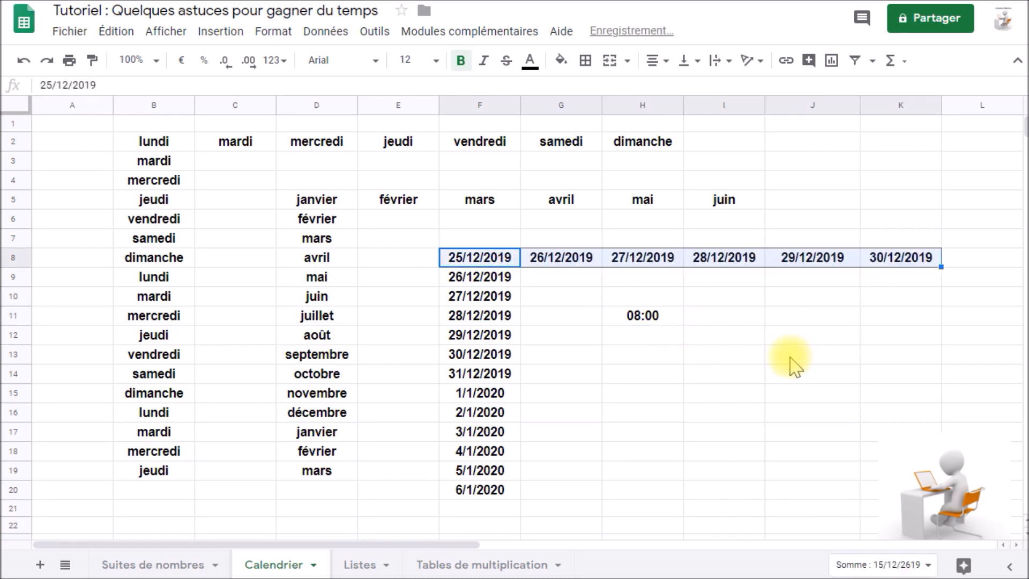
# Extend the hourly times from 08:00 in H11 down to 17:00 in H20, and undo that fill.
pyautogui.click(677, 321)
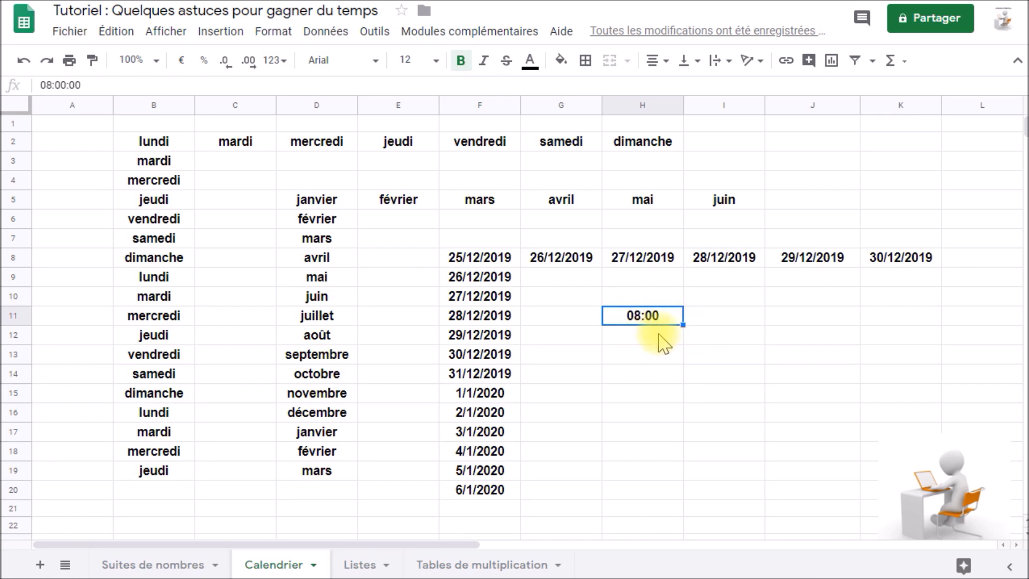
pyautogui.moveTo(684, 325); pyautogui.dragTo(682, 490)
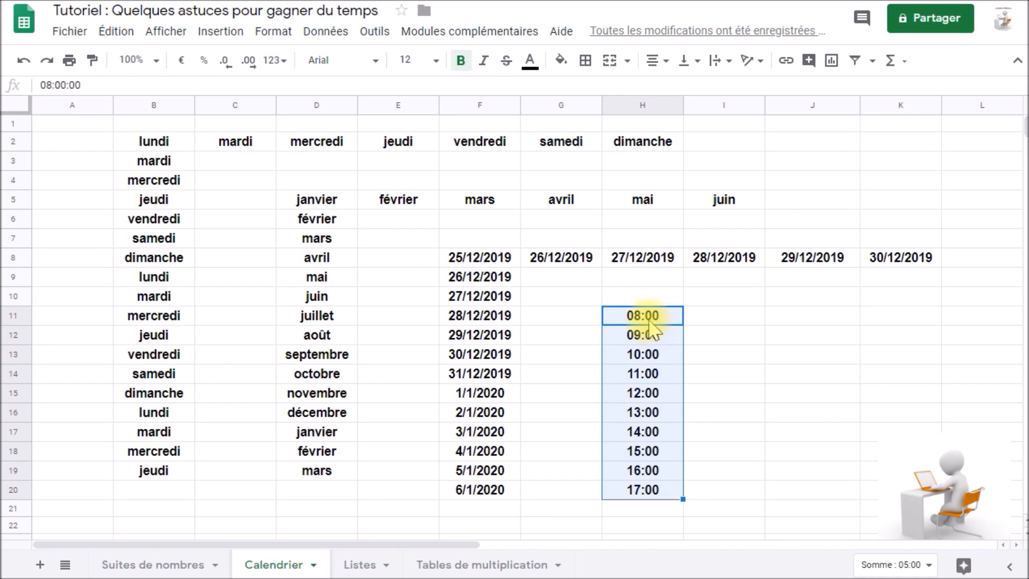
pyautogui.click(23, 60)
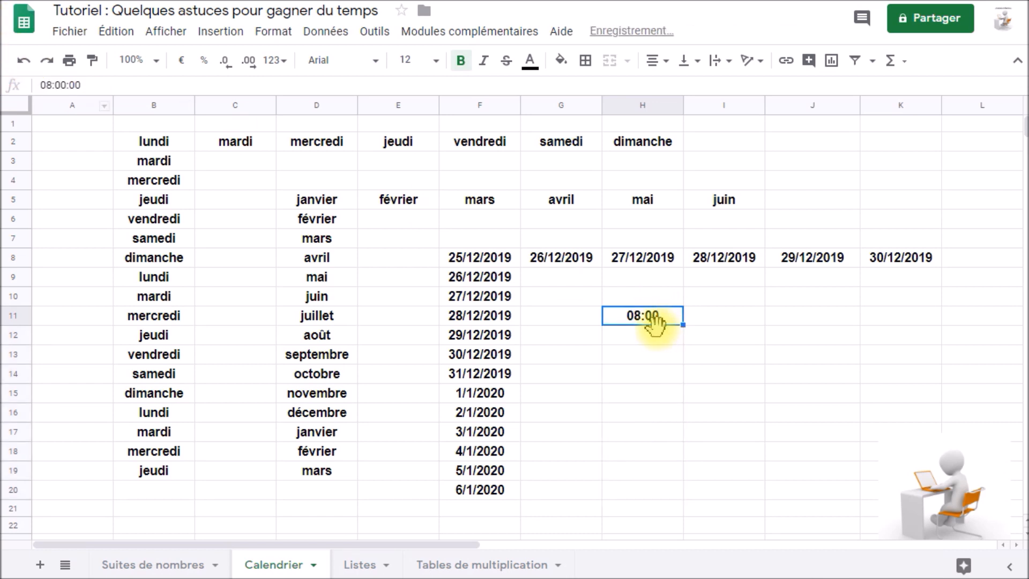
# Enter 8:15 in H12, extend the 15-minute series down to 10:00 in H19, and extend 08:00 hourly across to 11:00 in K11.
pyautogui.click(645, 336)
pyautogui.write('8:15')
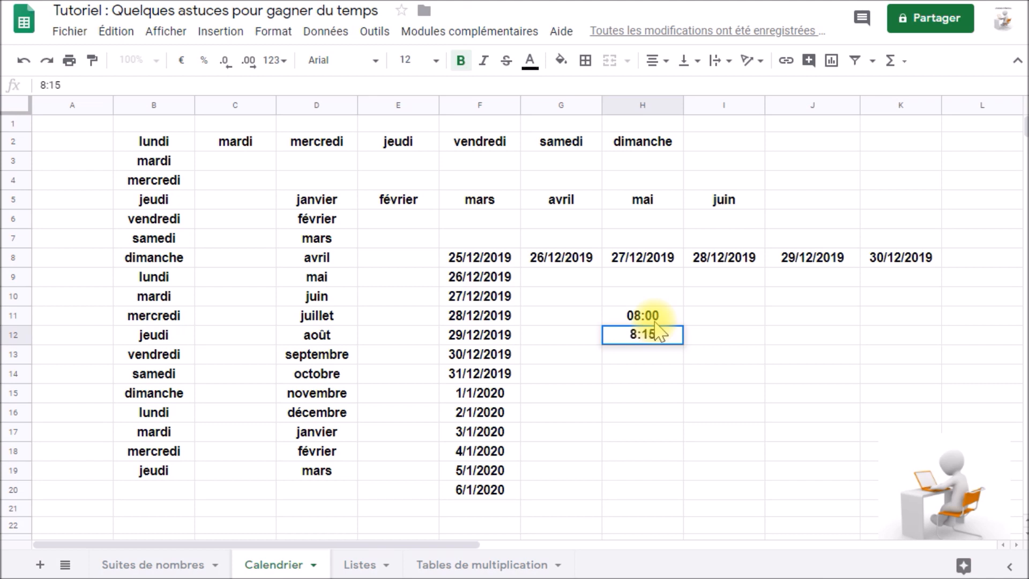
pyautogui.press('Return')
pyautogui.moveTo(671, 321); pyautogui.dragTo(674, 339)
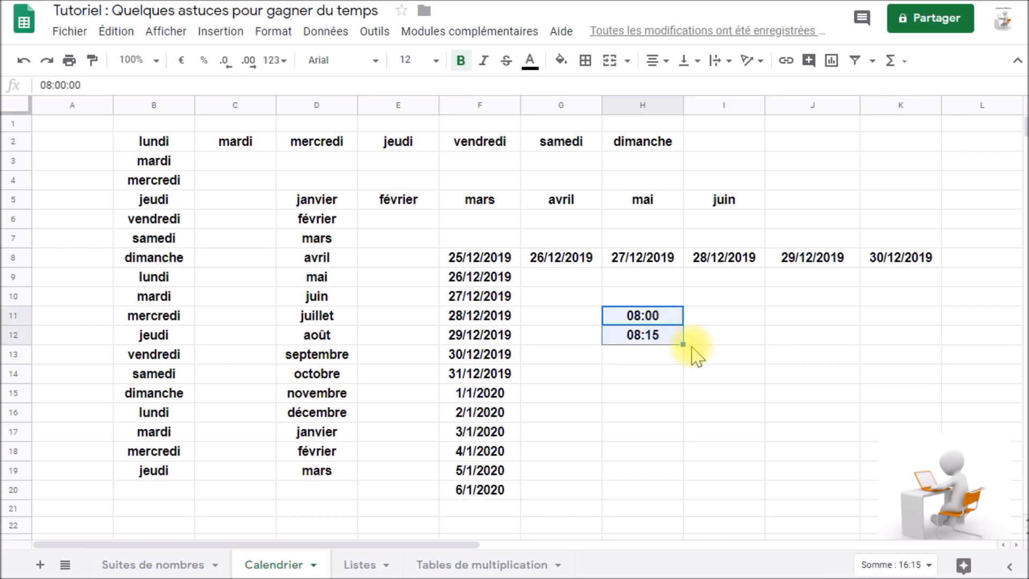
pyautogui.moveTo(683, 342); pyautogui.dragTo(683, 478)
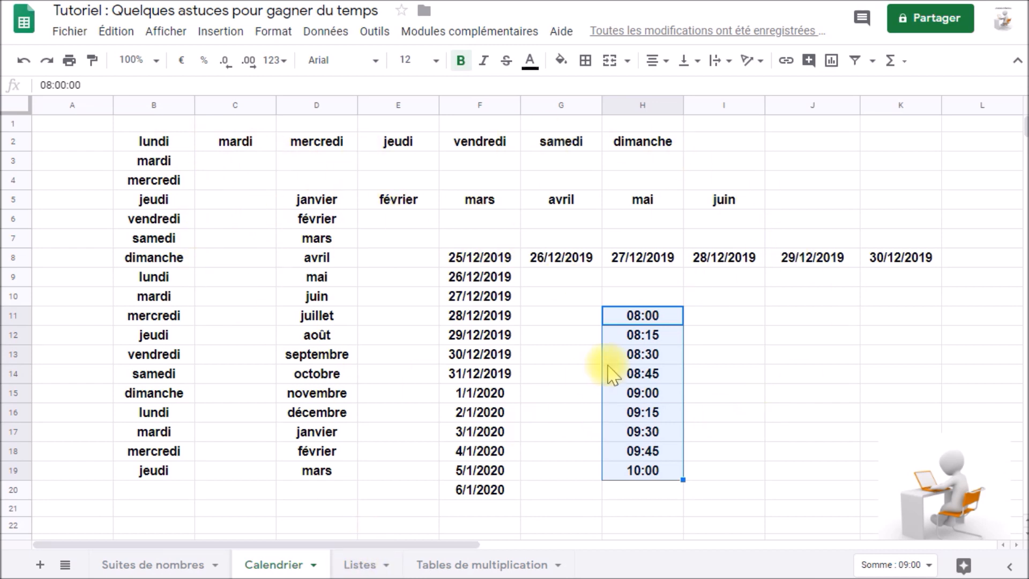
pyautogui.click(673, 320)
pyautogui.moveTo(682, 324); pyautogui.dragTo(906, 325)
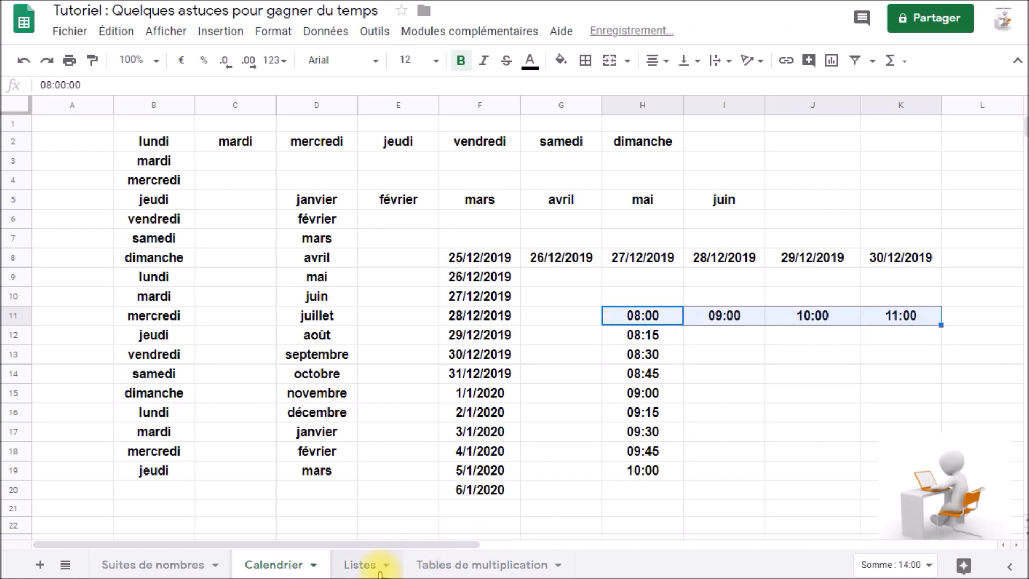
# On the Listes sheet, extend Elève 1 down to Elève 6 in B8 and Note 1 across to Note 5 in G2.
pyautogui.click(364, 565)
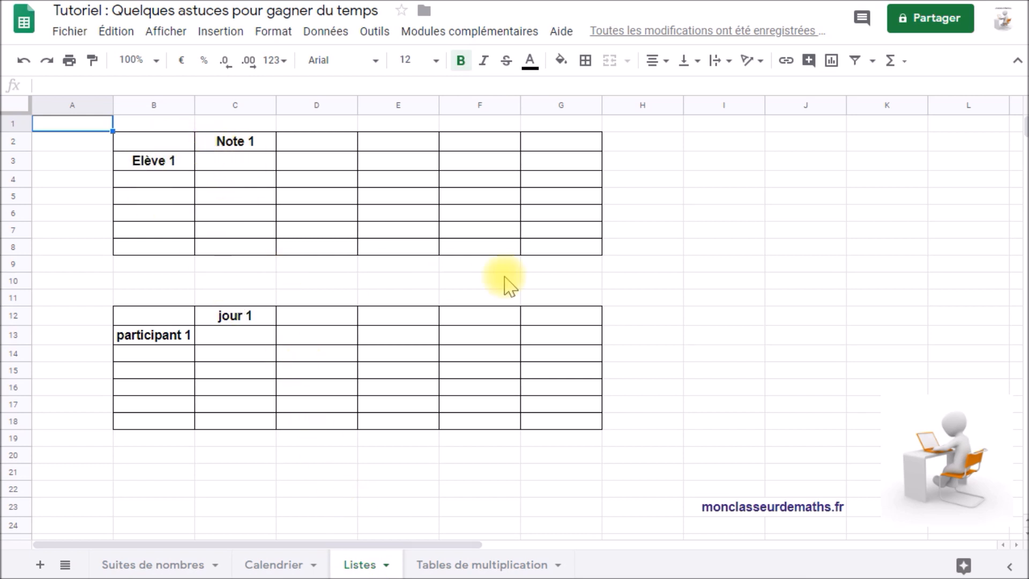
pyautogui.click(160, 169)
pyautogui.moveTo(193, 169); pyautogui.dragTo(185, 257)
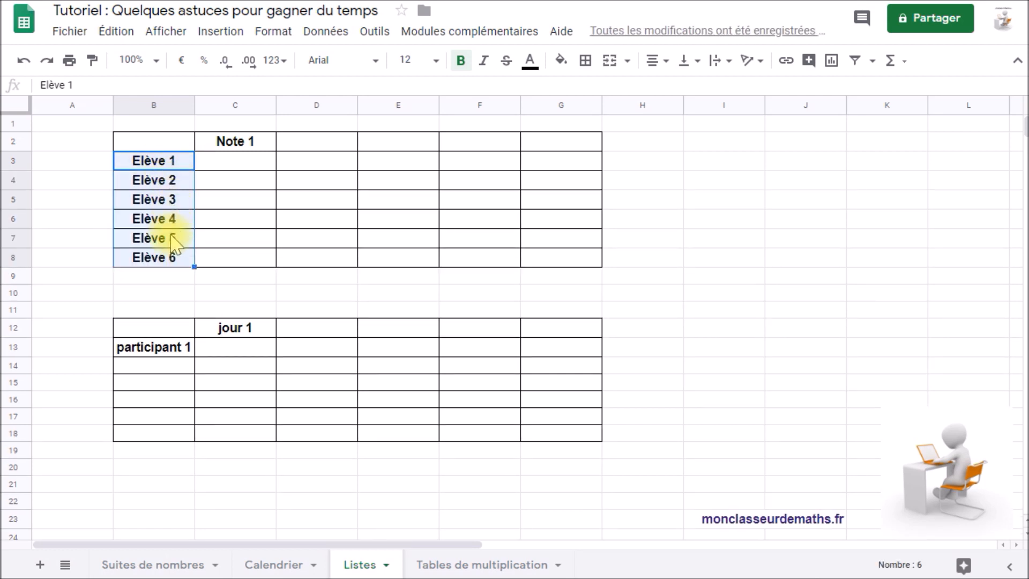
pyautogui.click(239, 144)
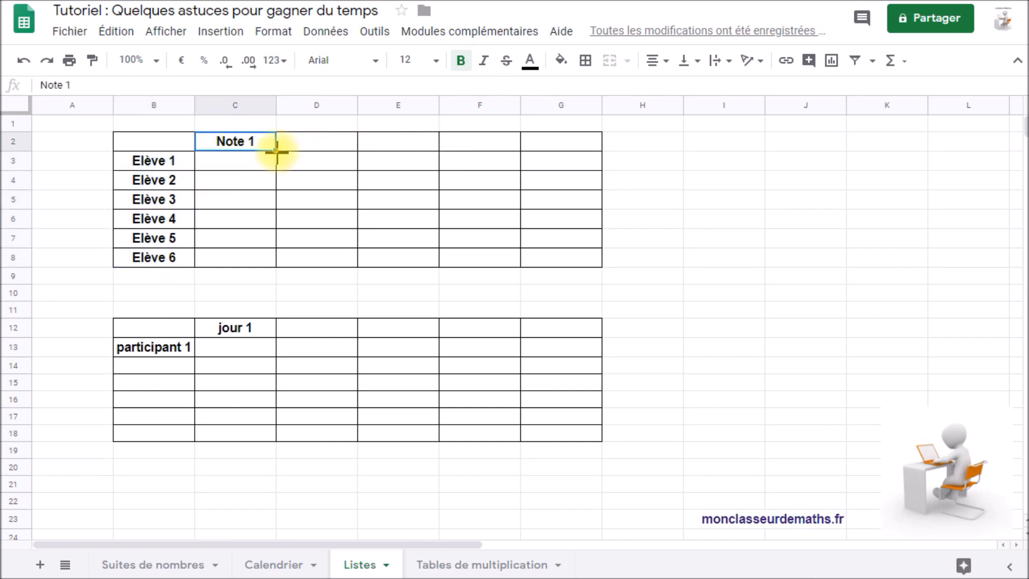
pyautogui.moveTo(275, 152); pyautogui.dragTo(558, 158)
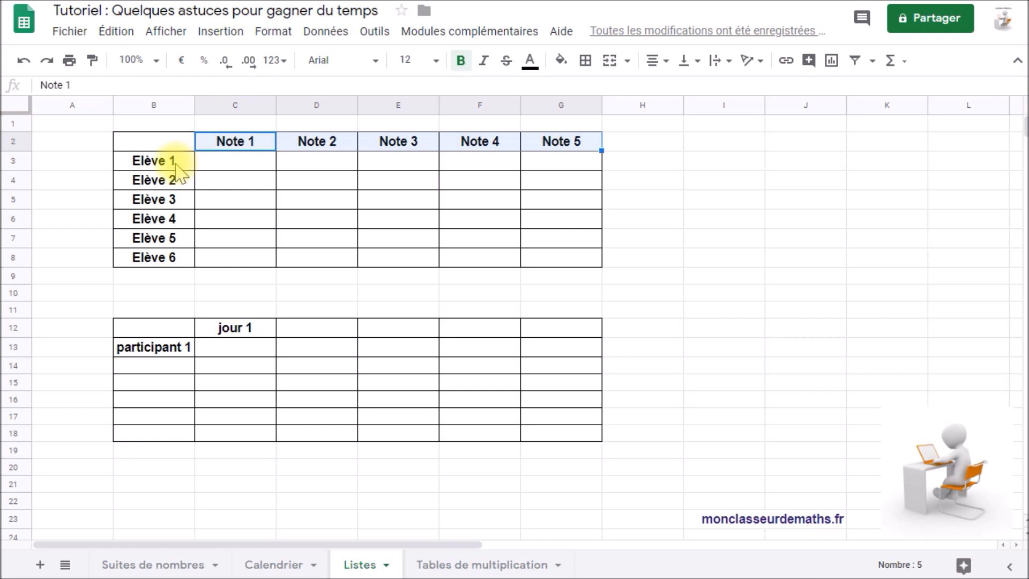
# In the second table, extend participant 1 down to participant 6 in B18 and jour 1 across to jour 5 in G12.
pyautogui.click(180, 353)
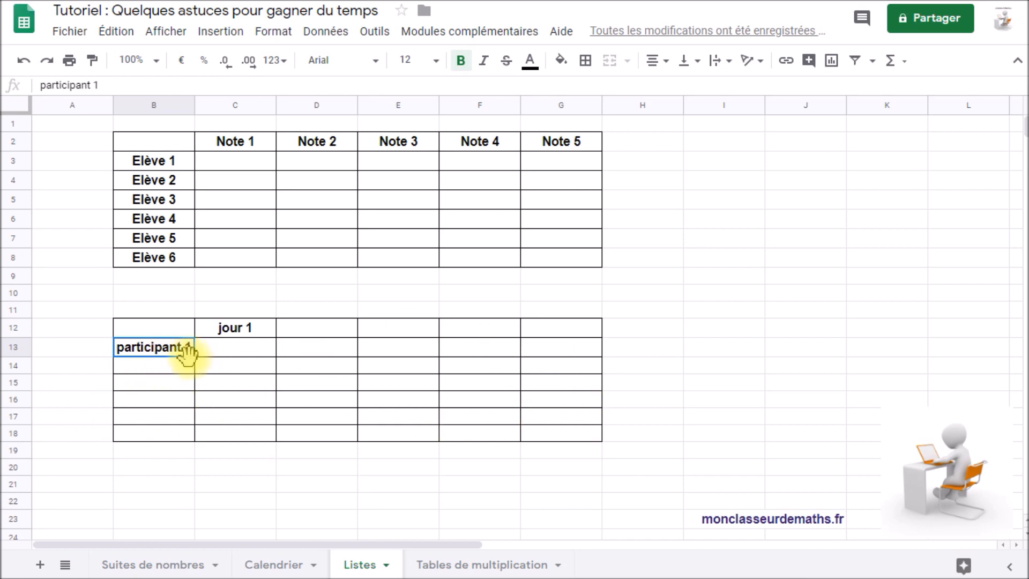
pyautogui.moveTo(194, 358); pyautogui.dragTo(192, 437)
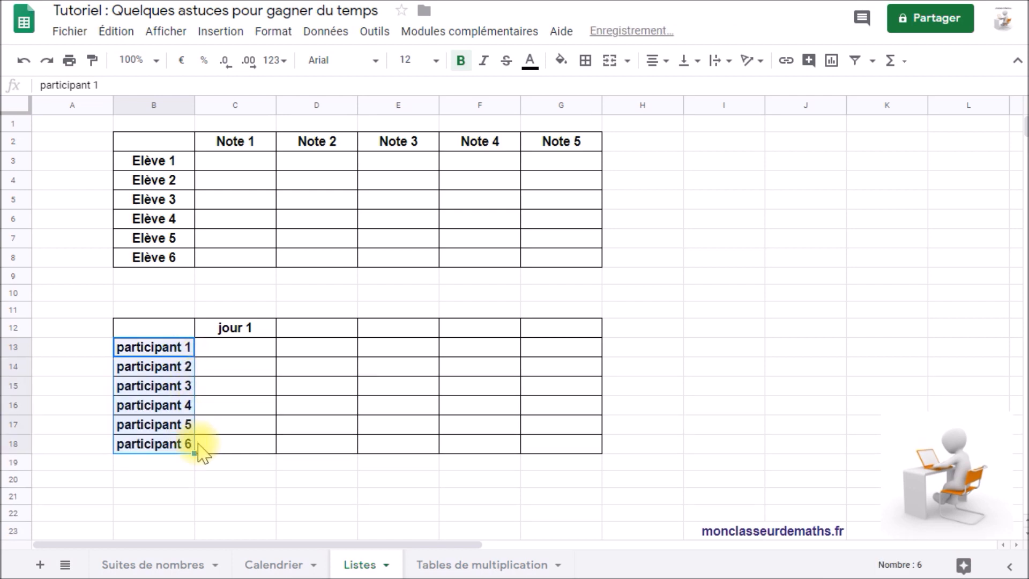
pyautogui.click(251, 331)
pyautogui.moveTo(275, 336); pyautogui.dragTo(564, 336)
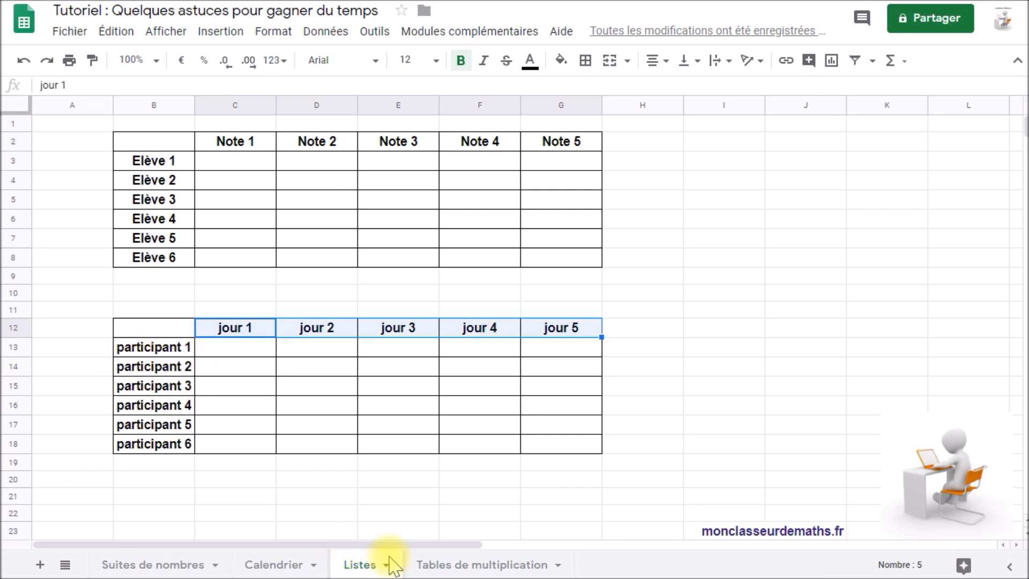
# On the Tables de multiplication sheet, extend Table de 1 across to Table de 10 in K2 and x1 down to x13 in A15.
pyautogui.click(443, 565)
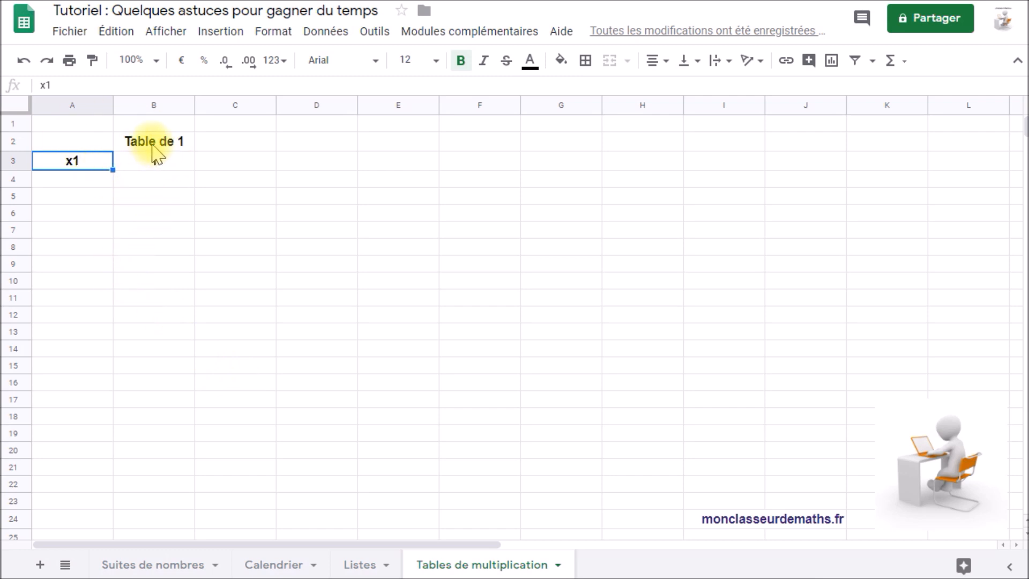
pyautogui.click(186, 152)
pyautogui.moveTo(194, 152); pyautogui.dragTo(717, 157)
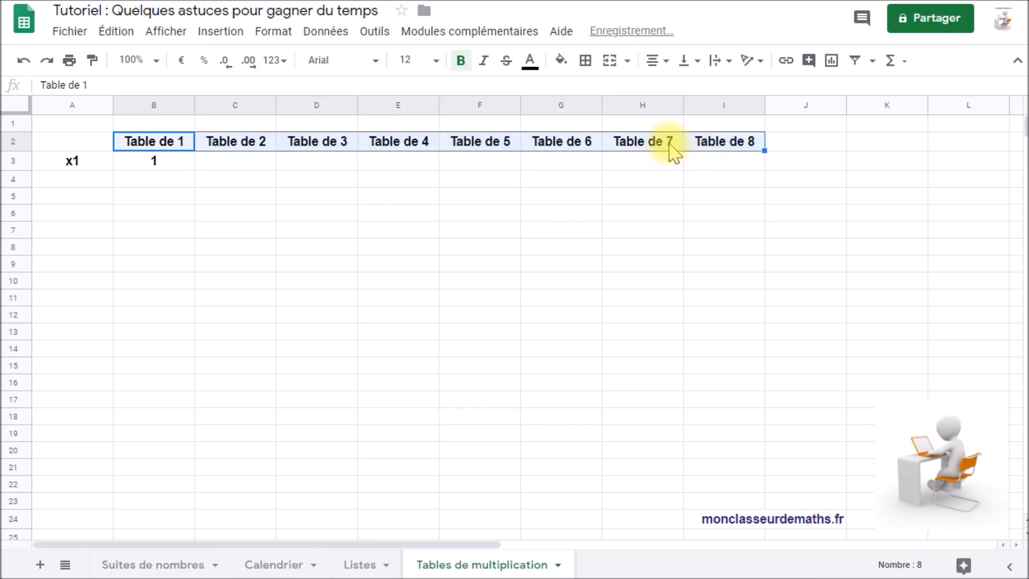
pyautogui.moveTo(765, 151); pyautogui.dragTo(878, 152)
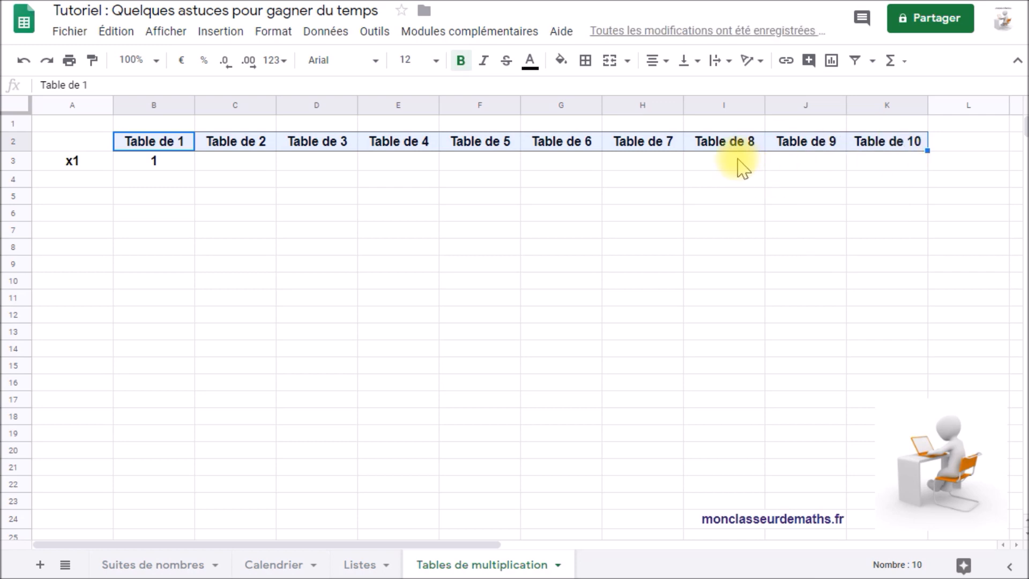
pyautogui.click(71, 163)
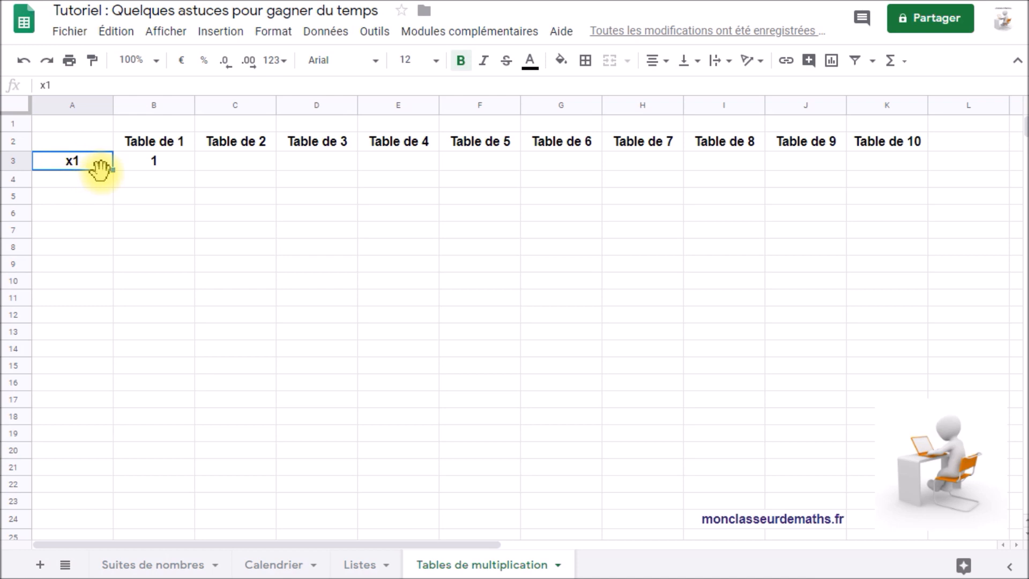
pyautogui.moveTo(112, 170); pyautogui.dragTo(103, 366)
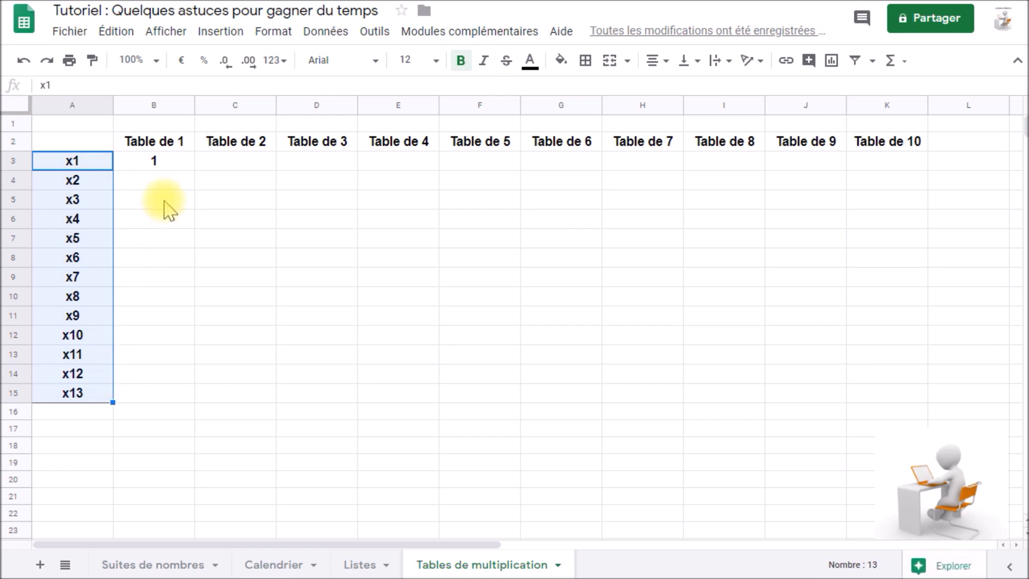
# Try to extend the single value 1 in B3 down to B10, and undo that fill.
pyautogui.click(167, 166)
pyautogui.moveTo(193, 170); pyautogui.dragTo(163, 306)
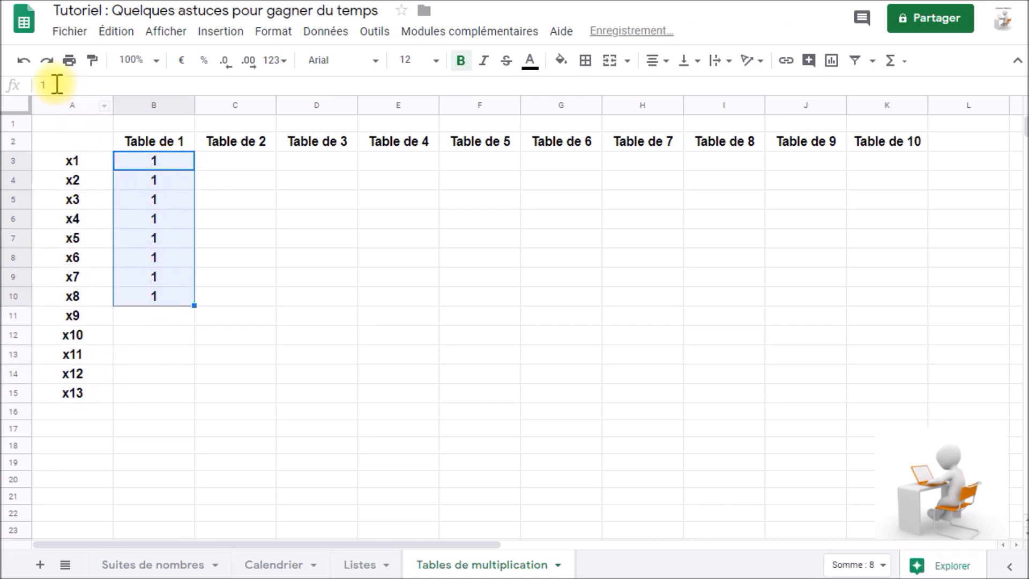
pyautogui.click(23, 61)
# Enter 2 in B4 and extend the Table de 1 series from B3:B4 down to 13 in B15.
pyautogui.click(155, 179)
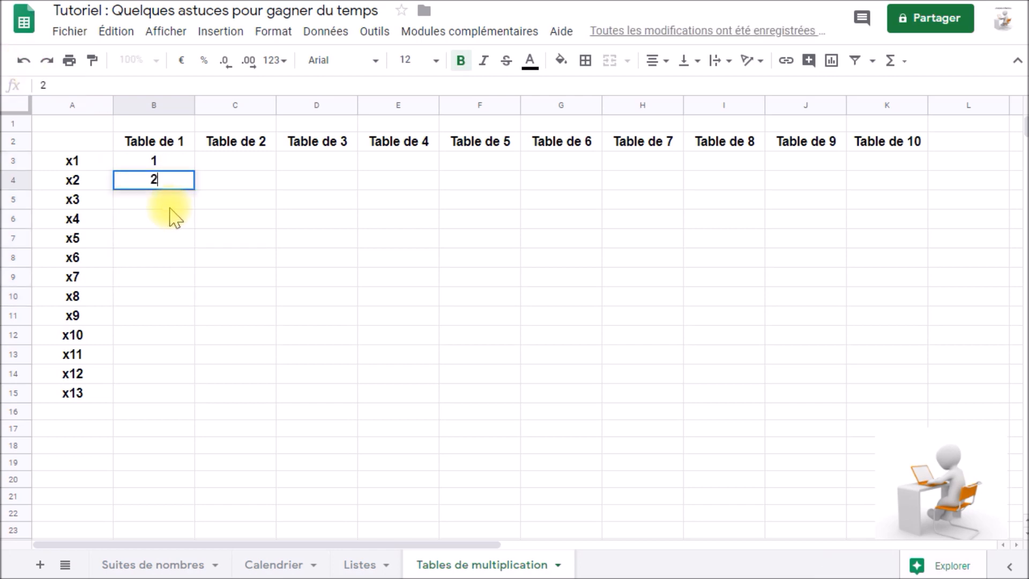
pyautogui.click(178, 164)
pyautogui.moveTo(179, 163); pyautogui.dragTo(188, 392)
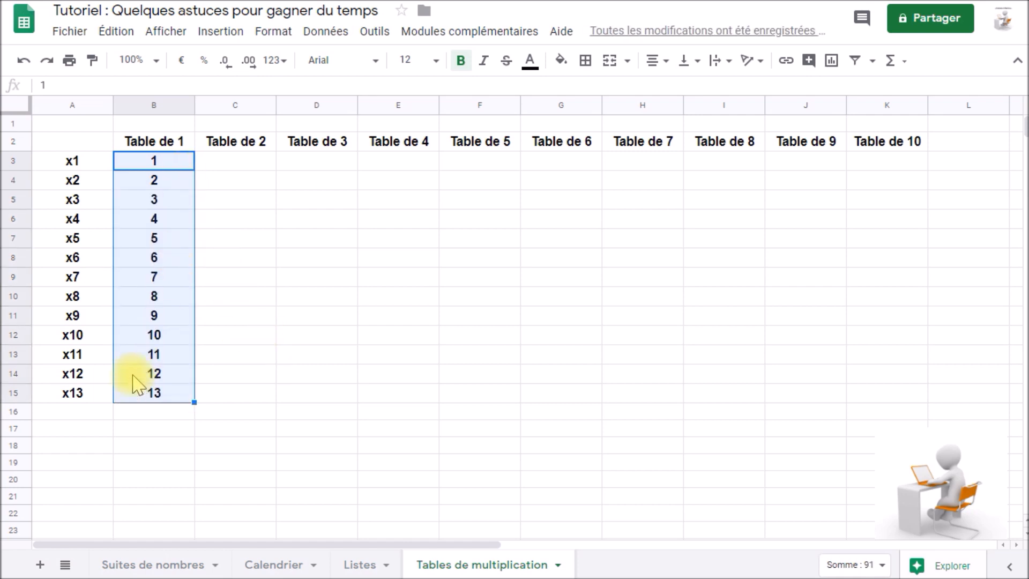
# Enter 2 in C3 and 4 in C4, and extend the Table de 2 series down to 26 in C15.
pyautogui.click(225, 164)
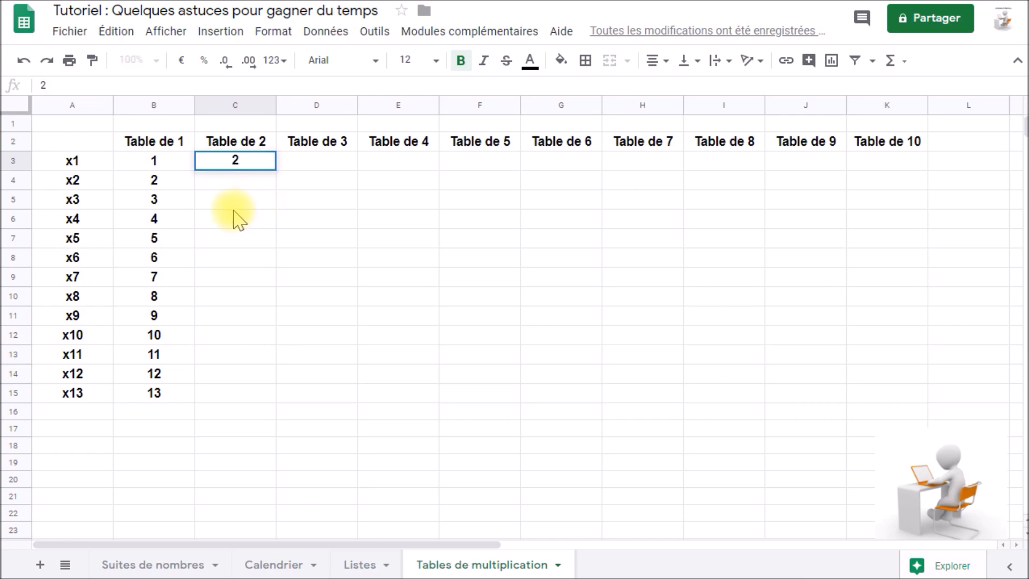
pyautogui.click(250, 186)
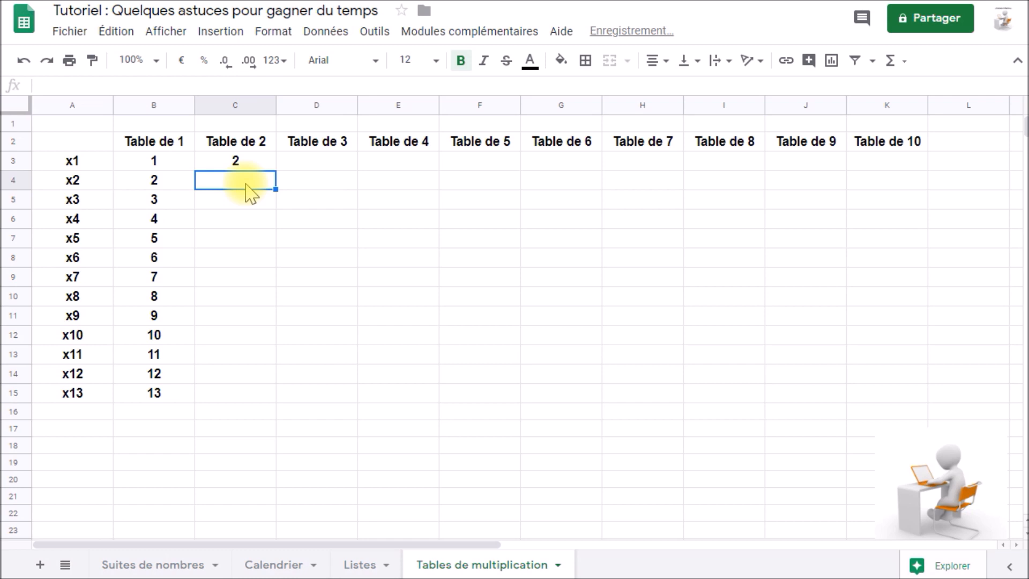
pyautogui.write('4')
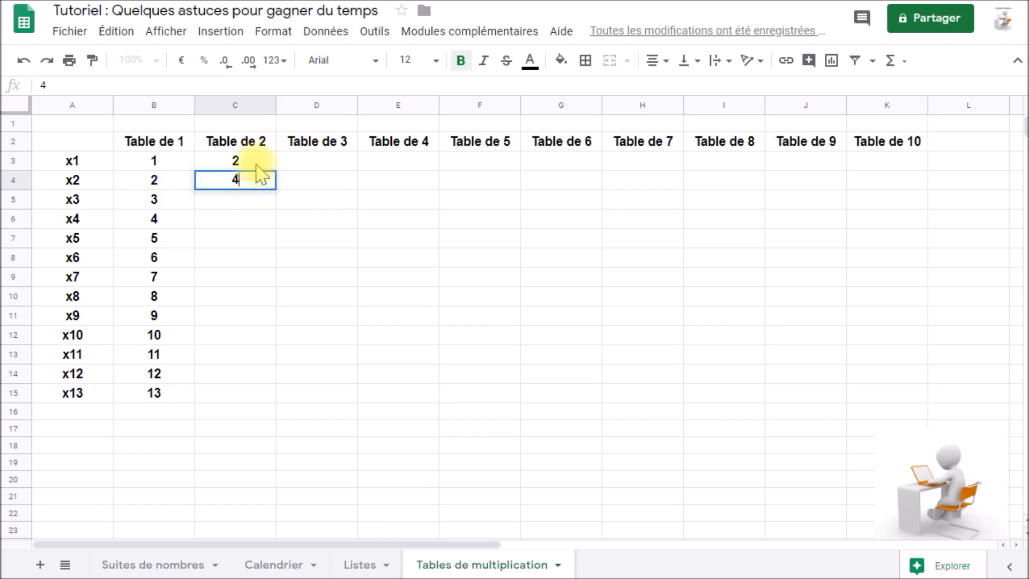
pyautogui.click(255, 167)
pyautogui.moveTo(255, 169); pyautogui.dragTo(266, 184)
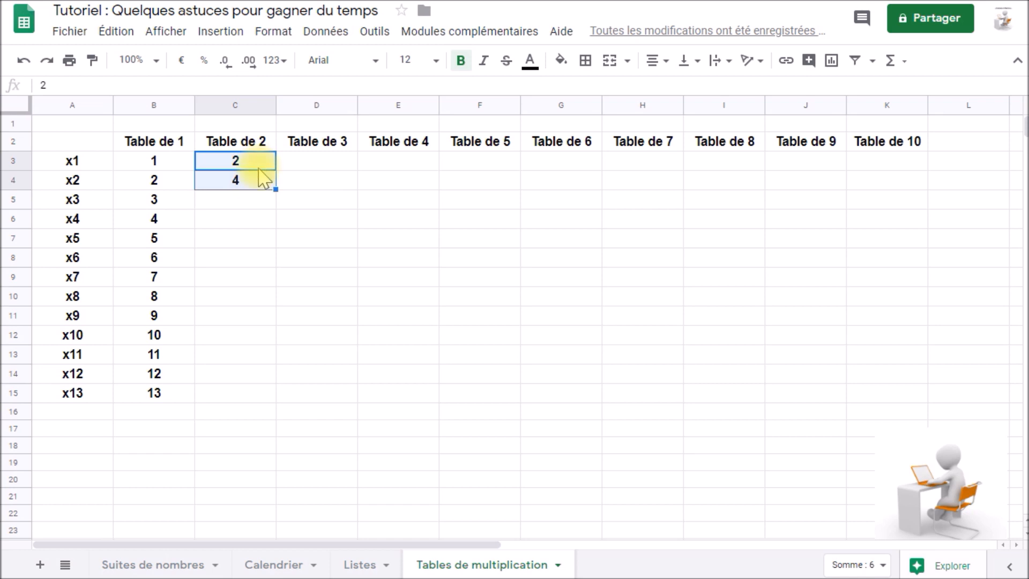
pyautogui.moveTo(276, 190); pyautogui.dragTo(253, 400)
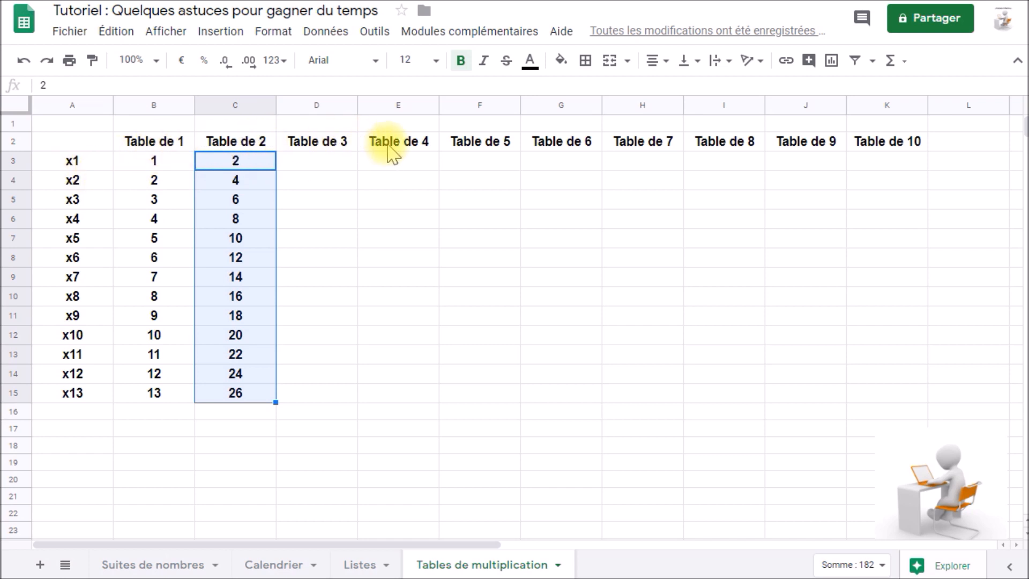
# Extend the x1 row from B3:C3 across to 10 in K3 and the x2 row from B4:C4 across to 20 in K4.
pyautogui.moveTo(151, 161); pyautogui.dragTo(892, 168)
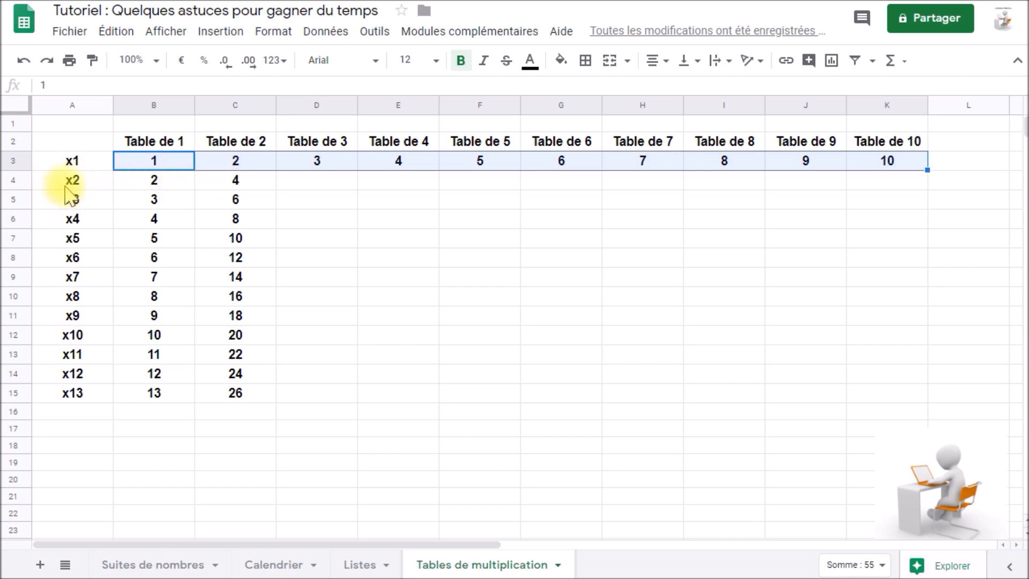
pyautogui.moveTo(159, 187); pyautogui.dragTo(215, 186)
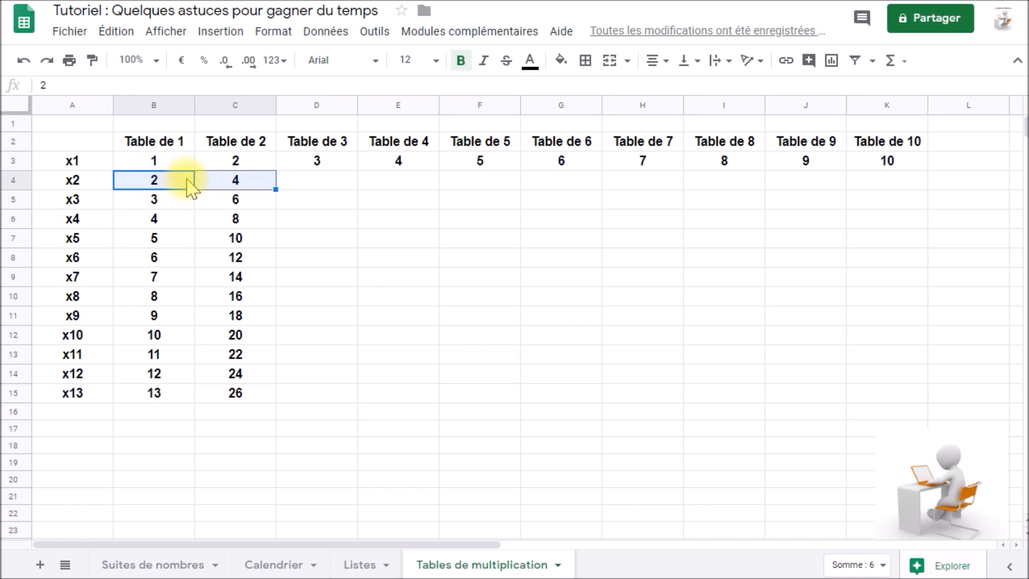
pyautogui.moveTo(278, 191); pyautogui.dragTo(863, 185)
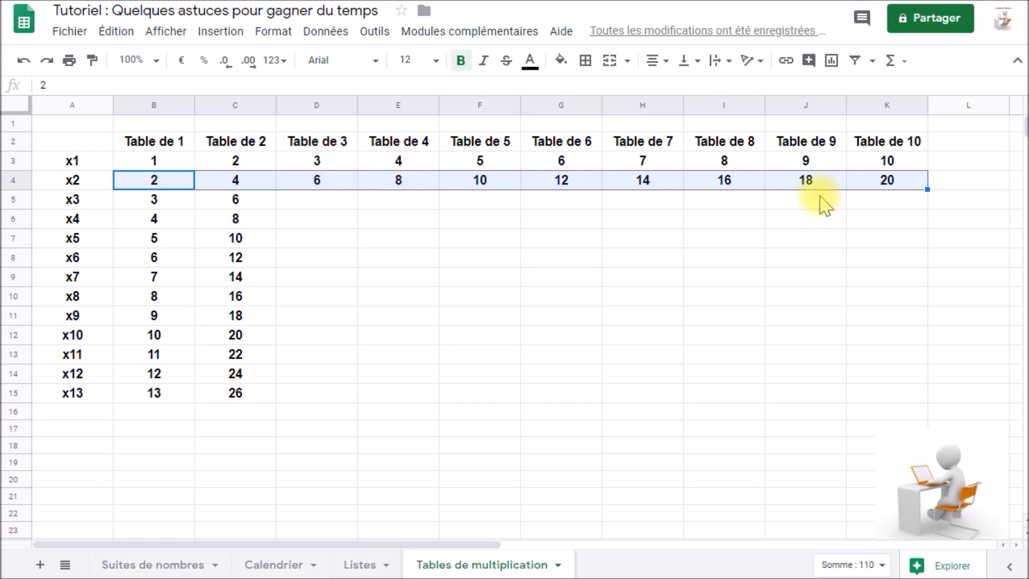
# Extend the first two values of Table de 3 down to 39 in D15 and of Table de 4 down to 52 in E15.
pyautogui.click(329, 164)
pyautogui.moveTo(337, 181); pyautogui.dragTo(357, 399)
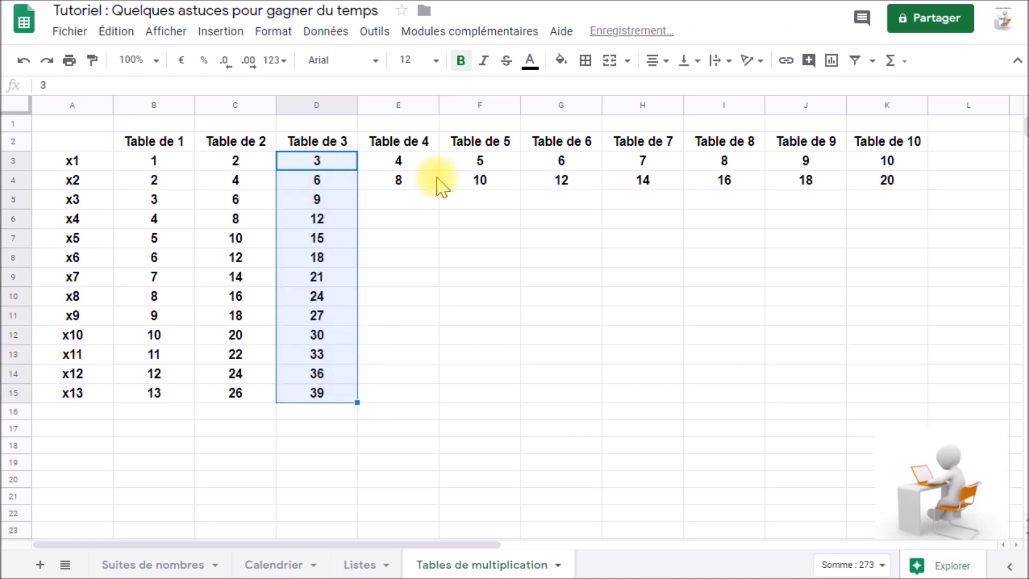
pyautogui.moveTo(427, 161); pyautogui.dragTo(432, 183)
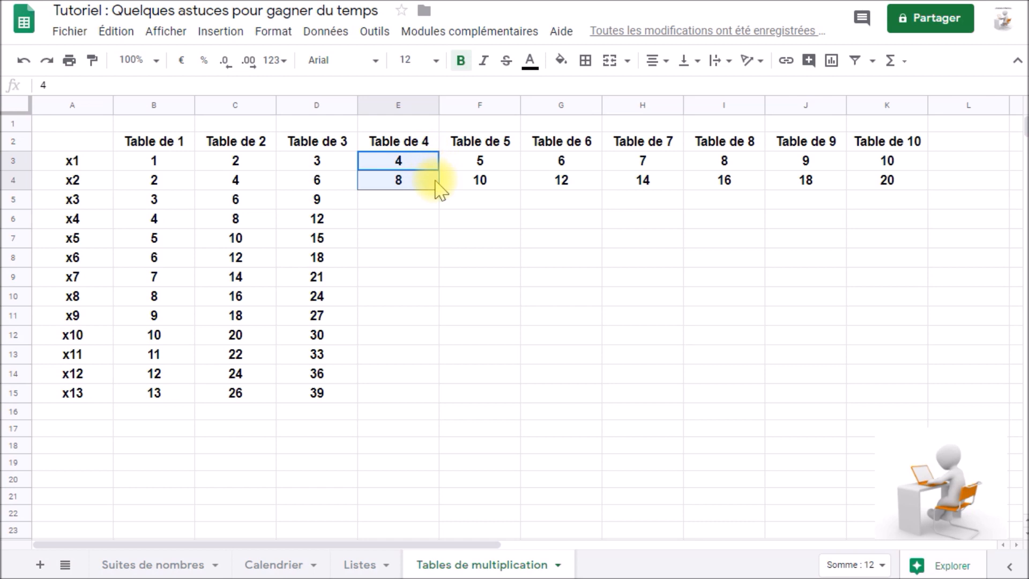
pyautogui.moveTo(438, 189); pyautogui.dragTo(445, 397)
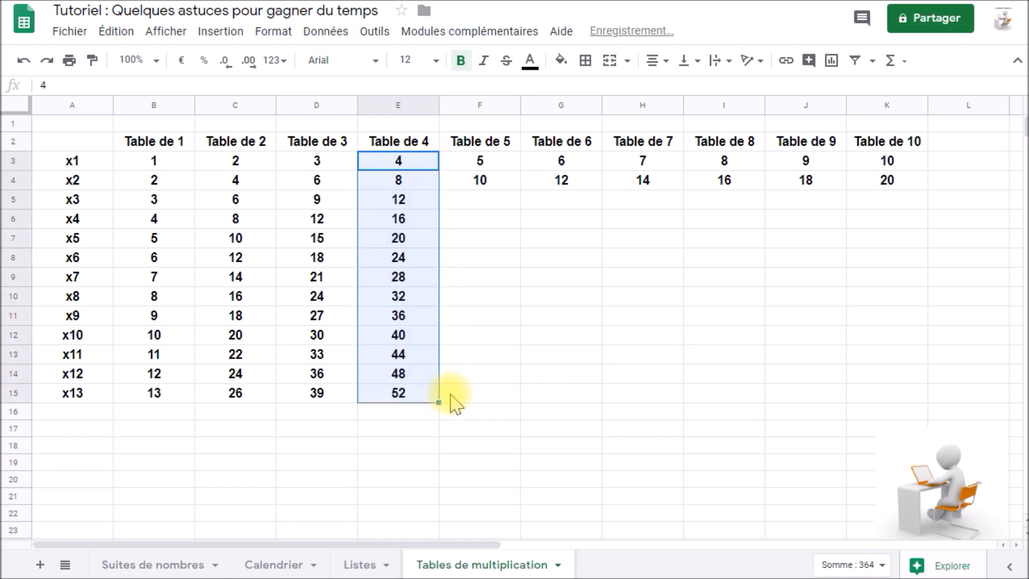
# Extend the Table de 5, Table de 6 and Table de 7 series down to 65, 78 and 91 in row 15.
pyautogui.moveTo(491, 159); pyautogui.dragTo(505, 394)
pyautogui.moveTo(560, 161); pyautogui.dragTo(583, 399)
pyautogui.moveTo(646, 161); pyautogui.dragTo(662, 395)
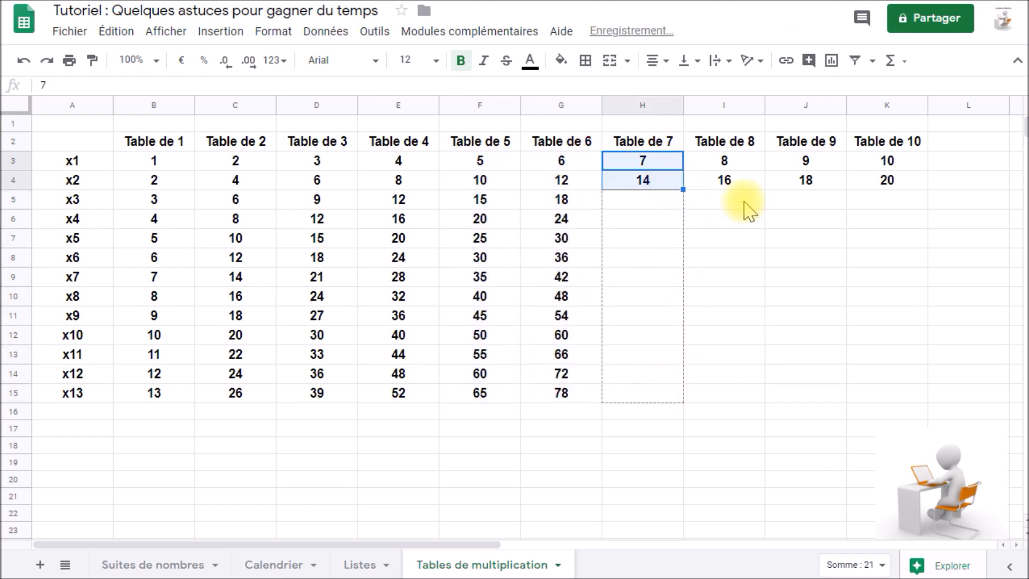
# Extend the Table de 8 to Table de 10 series together from I3:K4 down to row 15, and return to the Calendrier sheet.
pyautogui.moveTo(739, 158); pyautogui.dragTo(864, 201)
pyautogui.moveTo(923, 188); pyautogui.dragTo(919, 394)
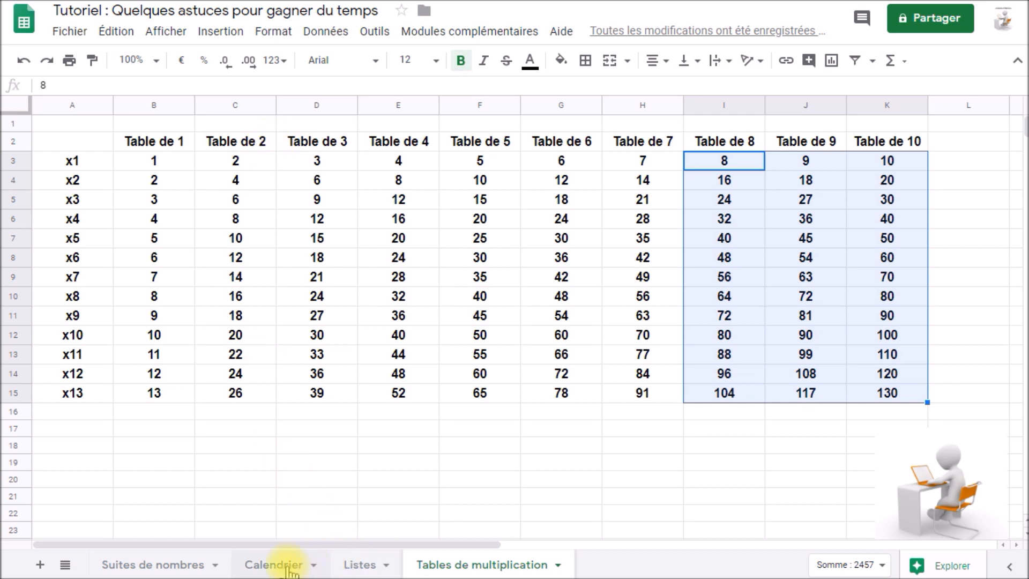
pyautogui.click(262, 565)
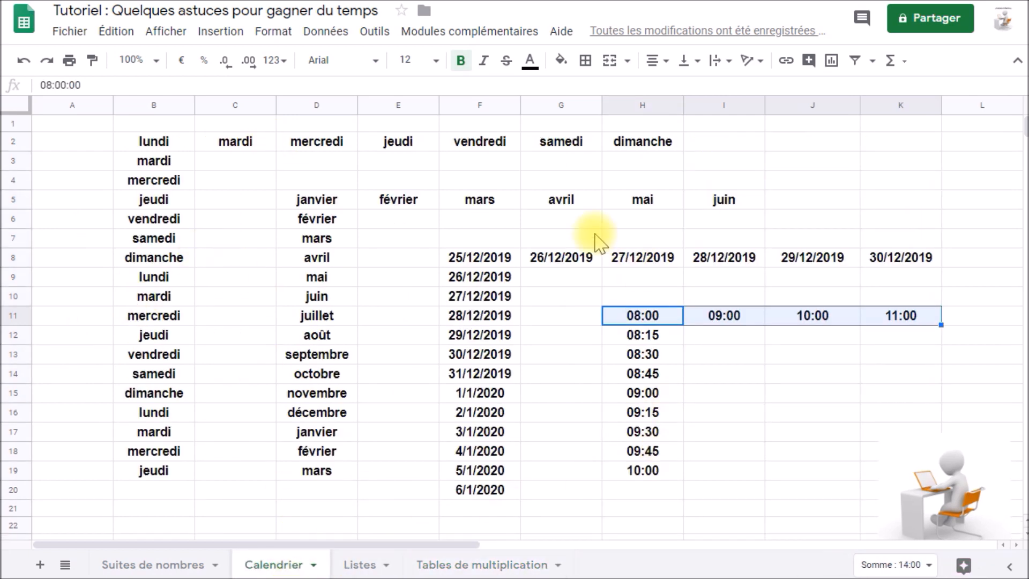